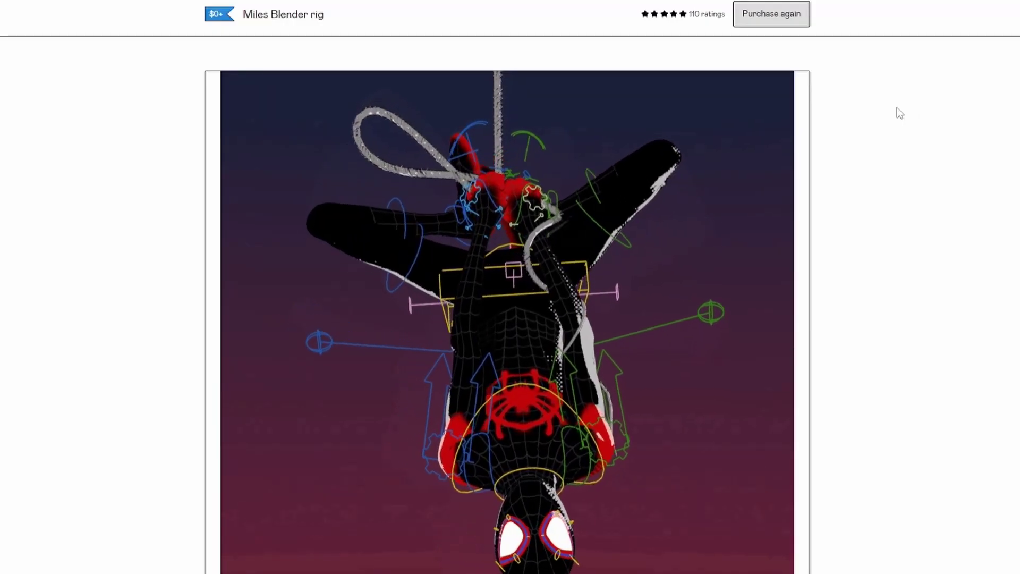
Scroll the Gumroad Miles Blender rig page down to its purchase box and feature list.
{"action": "scroll", "coordinate": [906, 112], "scroll_direction": "down", "scroll_amount": 9}
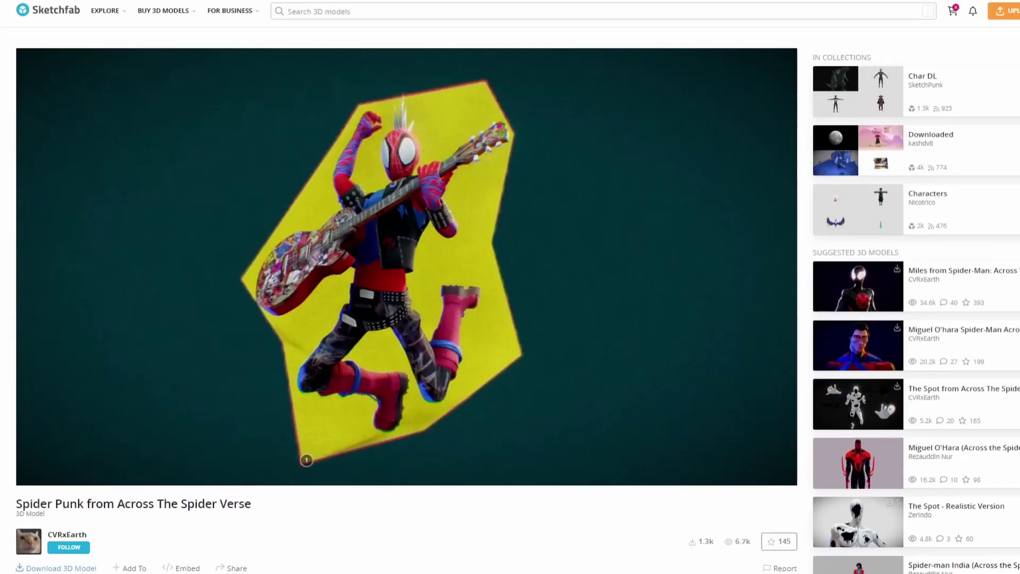
Scroll the Sketchfab Spider Punk page down to its description, Blend File link and licence.
{"action": "scroll", "coordinate": [510, 298], "scroll_direction": "down", "scroll_amount": 2}
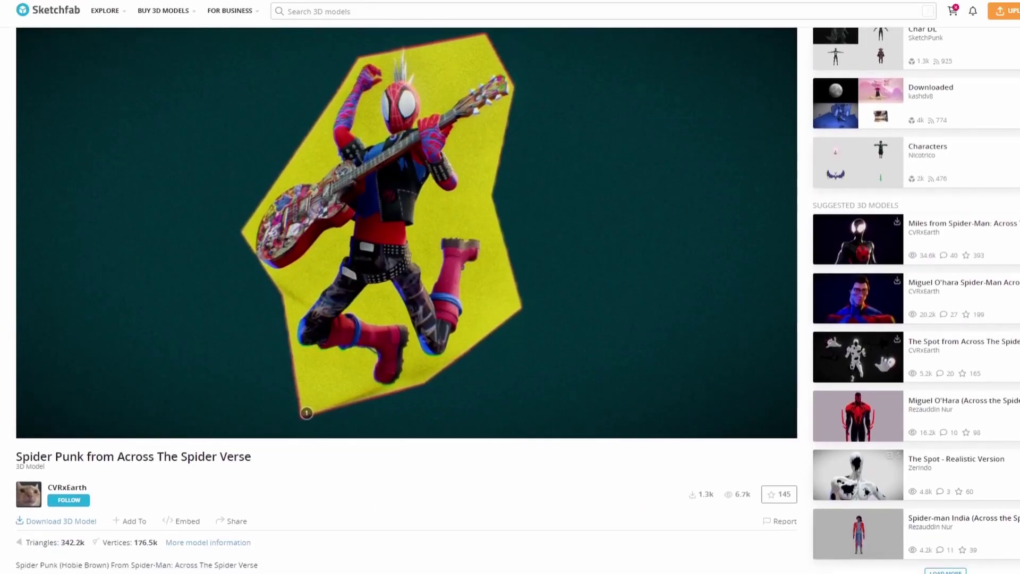
{"action": "scroll", "coordinate": [511, 297], "scroll_direction": "down", "scroll_amount": 2}
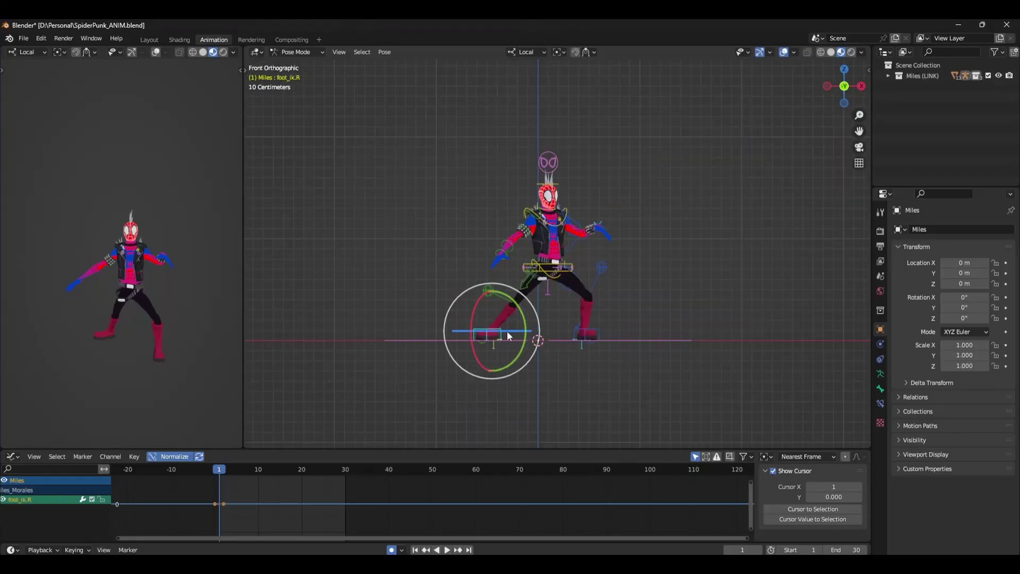
Spread the right and left foot controls and tilt the chest, checking from front and top views.
{"action": "mouse_move", "coordinate": [507, 336]}
{"action": "middle_mouse_down"}
{"action": "mouse_move", "coordinate": [584, 340]}
{"action": "mouse_move", "coordinate": [505, 340]}
{"action": "middle_mouse_up"}
{"action": "left_click", "coordinate": [478, 337]}
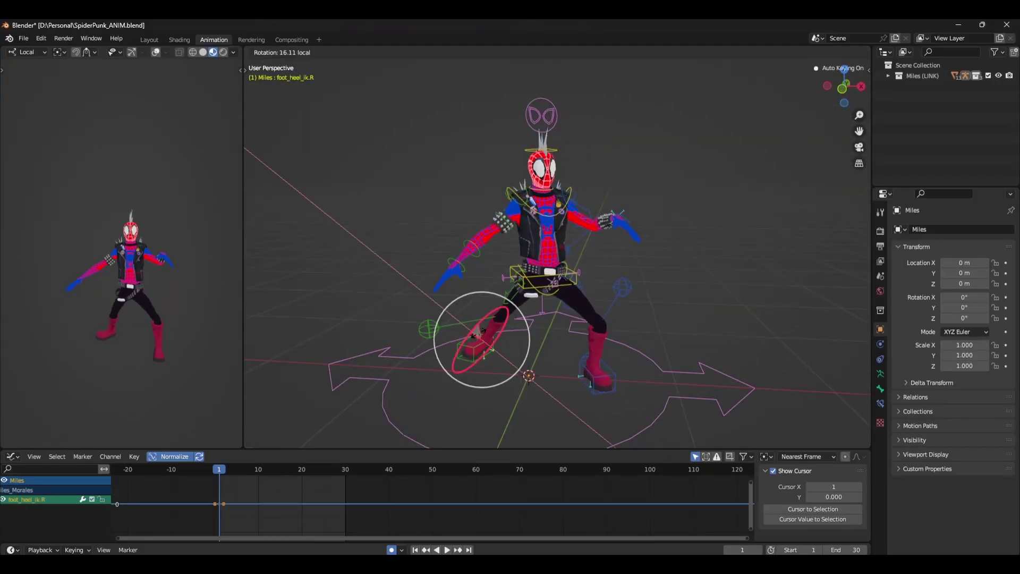
{"action": "key", "text": "KP_1"}
{"action": "key", "text": "r"}
{"action": "left_click", "coordinate": [535, 283]}
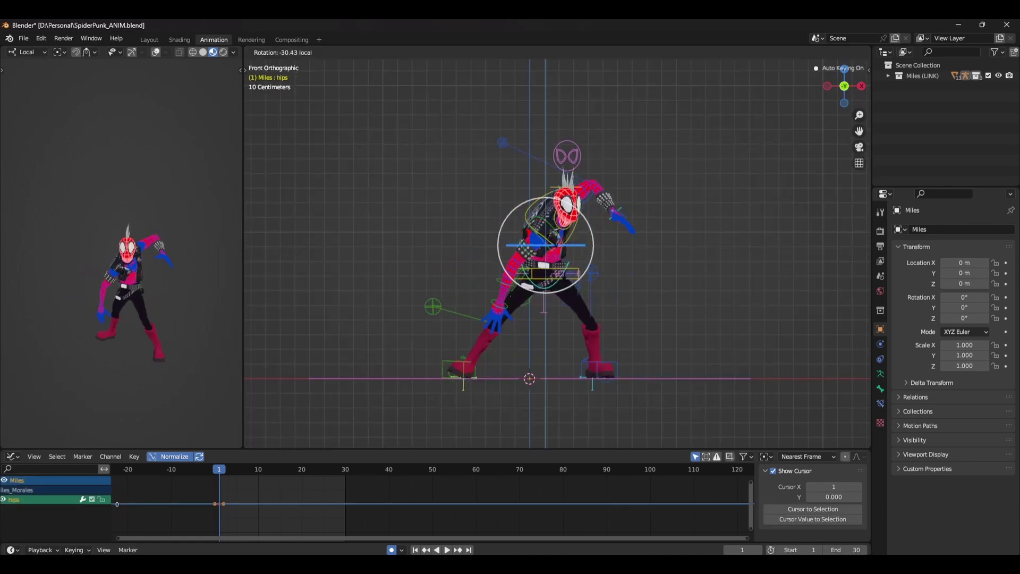
{"action": "left_click", "coordinate": [599, 369]}
{"action": "key", "text": "KP_7"}
{"action": "key", "text": "KP_1"}
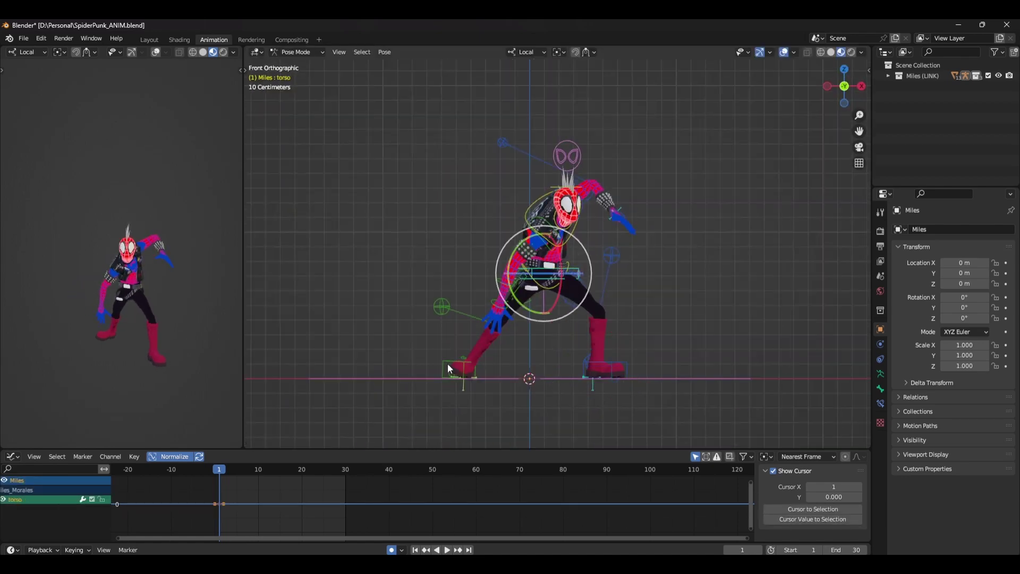
Shift the torso, hang the right arm down, and adjust the left hand, shoulder and head to grip the guitar.
{"action": "left_click", "coordinate": [562, 278]}
{"action": "key", "text": "g"}
{"action": "key", "text": "r"}
{"action": "left_click", "coordinate": [547, 305]}
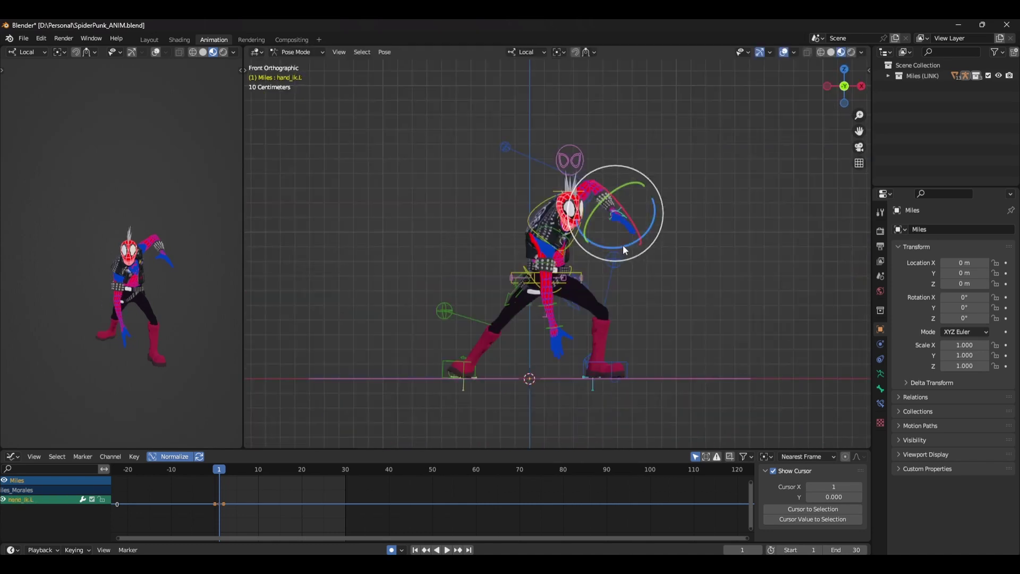
{"action": "key", "text": "g"}
{"action": "left_click", "coordinate": [613, 246]}
{"action": "key", "text": "KP_3"}
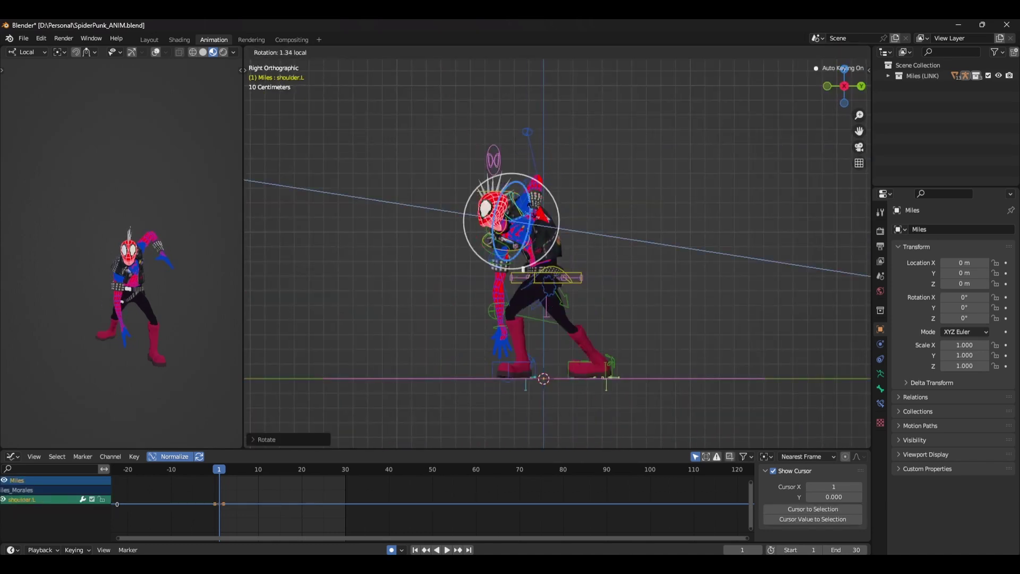
{"action": "key", "text": "Return"}
{"action": "key", "text": "KP_1"}
{"action": "left_click", "coordinate": [584, 206]}
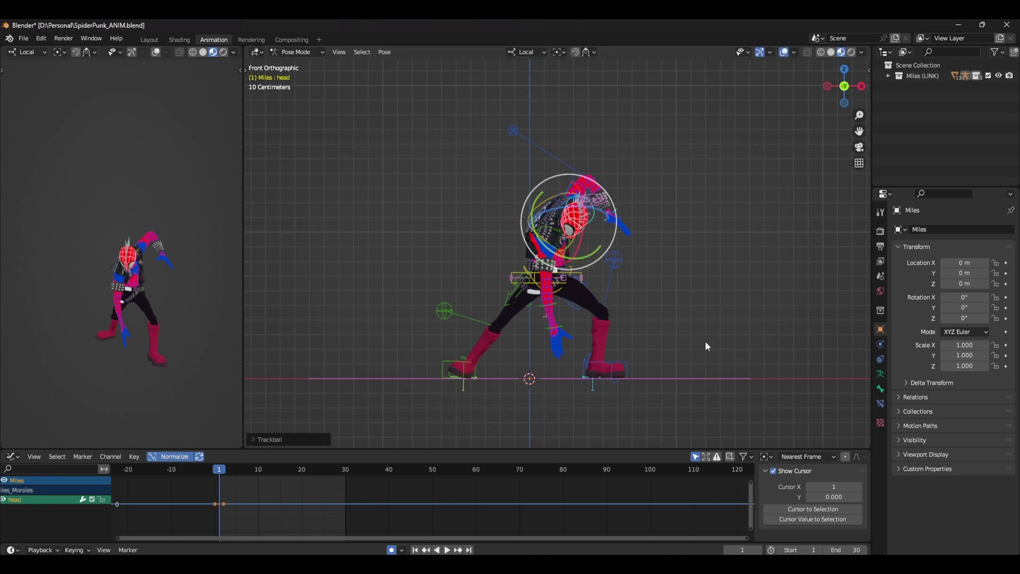
{"action": "middle_click_drag", "start_coordinate": [492, 418], "coordinate": [627, 302]}
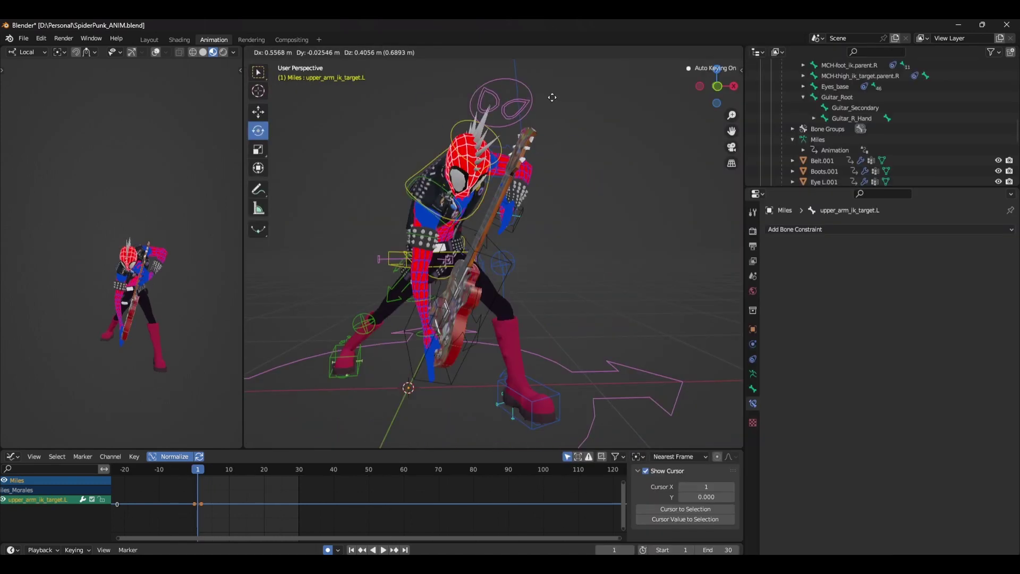
Angle the guitar with Guitar_Root and rotate the right upper arm and hand into playing position.
{"action": "left_click", "coordinate": [552, 97]}
{"action": "left_click", "coordinate": [472, 330]}
{"action": "key", "text": "shift+space"}
{"action": "key", "text": "g"}
{"action": "middle_click_drag", "start_coordinate": [455, 318], "coordinate": [509, 221]}
{"action": "key", "text": "shift+space"}
{"action": "key", "text": "r"}
{"action": "left_click", "coordinate": [462, 199]}
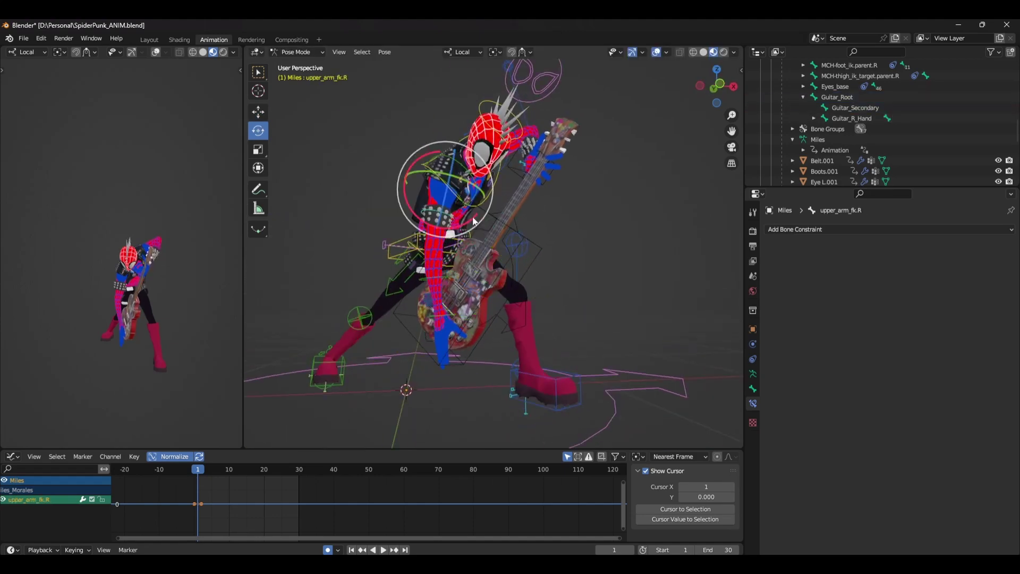
{"action": "left_click", "coordinate": [467, 313]}
Enable the Fingers rig layer, hide the FK fingers, and scale the finger master controls into a curled grip.
{"action": "key", "text": "n"}
{"action": "left_click", "coordinate": [691, 332]}
{"action": "left_click", "coordinate": [682, 320]}
{"action": "left_click", "coordinate": [375, 359]}
{"action": "scroll", "coordinate": [446, 396], "scroll_direction": "up", "scroll_amount": 4}
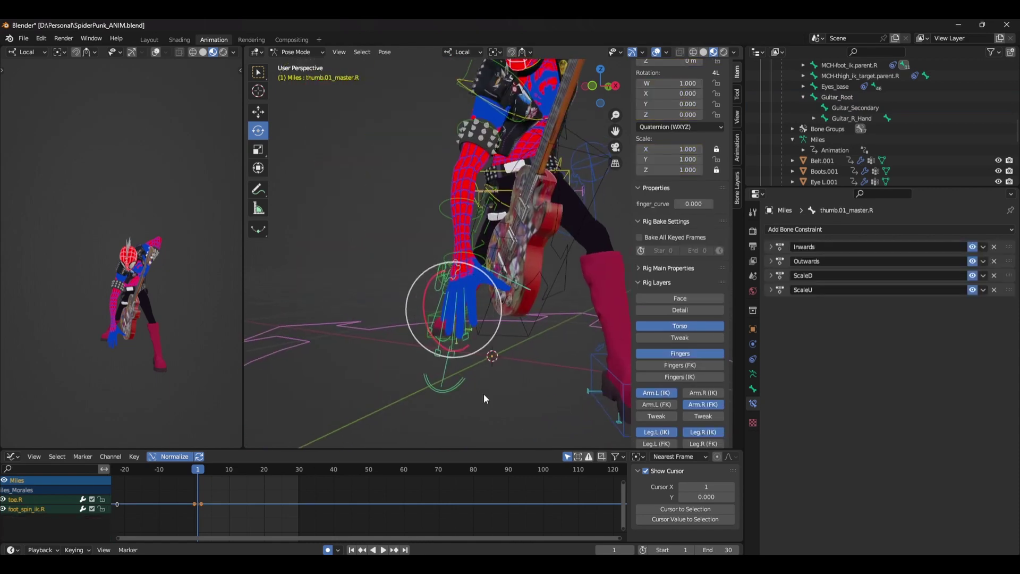
{"action": "middle_click_drag", "start_coordinate": [533, 252], "coordinate": [414, 261]}
{"action": "left_click", "coordinate": [441, 297]}
{"action": "left_click", "coordinate": [398, 259]}
{"action": "key", "text": "Return"}
{"action": "middle_click_drag", "start_coordinate": [478, 255], "coordinate": [556, 261]}
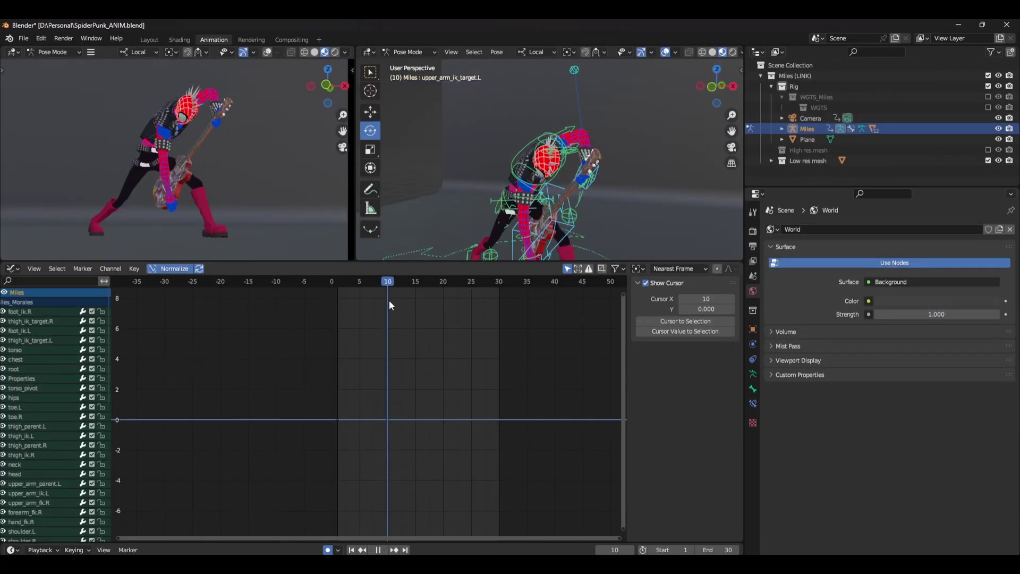
At frame 10, swing the chest upright and rotate the guitar upward, then play back to check.
{"action": "key", "text": "t"}
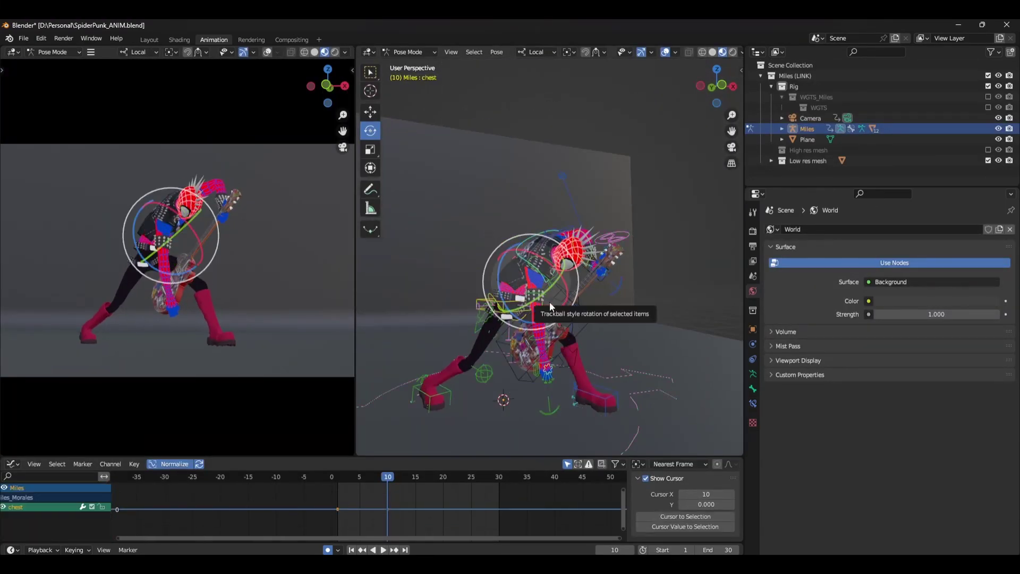
{"action": "key", "text": "KP_1"}
{"action": "left_click_drag", "start_coordinate": [514, 305], "coordinate": [460, 276]}
{"action": "left_click", "coordinate": [526, 372]}
{"action": "left_click_drag", "start_coordinate": [526, 372], "coordinate": [537, 393]}
{"action": "key", "text": "Left"}
{"action": "key", "text": "Right"}
{"action": "key", "text": "shift+ctrl+space"}
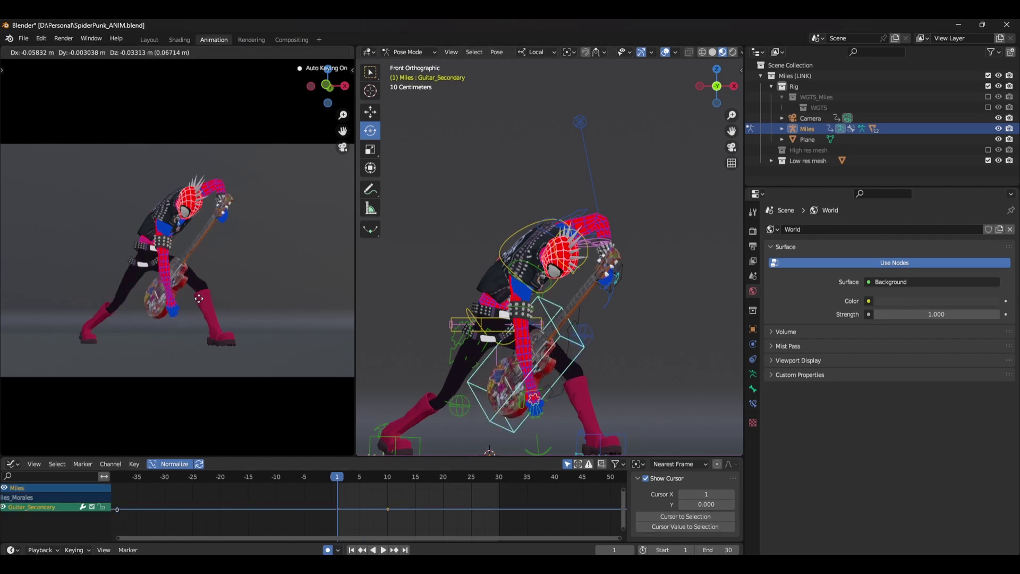
Fling the right upper arm and forearm outward and turn the head at frame 10.
{"action": "left_click", "coordinate": [199, 299]}
{"action": "key", "text": "KP_3"}
{"action": "left_click_drag", "start_coordinate": [620, 324], "coordinate": [448, 437]}
{"action": "key", "text": "Up"}
{"action": "key", "text": "KP_1"}
{"action": "left_click", "coordinate": [529, 212]}
{"action": "left_click", "coordinate": [490, 166]}
{"action": "key", "text": "shift+ctrl+space"}
{"action": "left_click", "coordinate": [573, 280]}
Twist the chest and head further with free rotations, reviewing the motion with playback.
{"action": "left_click", "coordinate": [505, 276]}
{"action": "key", "text": "KP_3"}
{"action": "key", "text": "r"}
{"action": "key", "text": "r"}
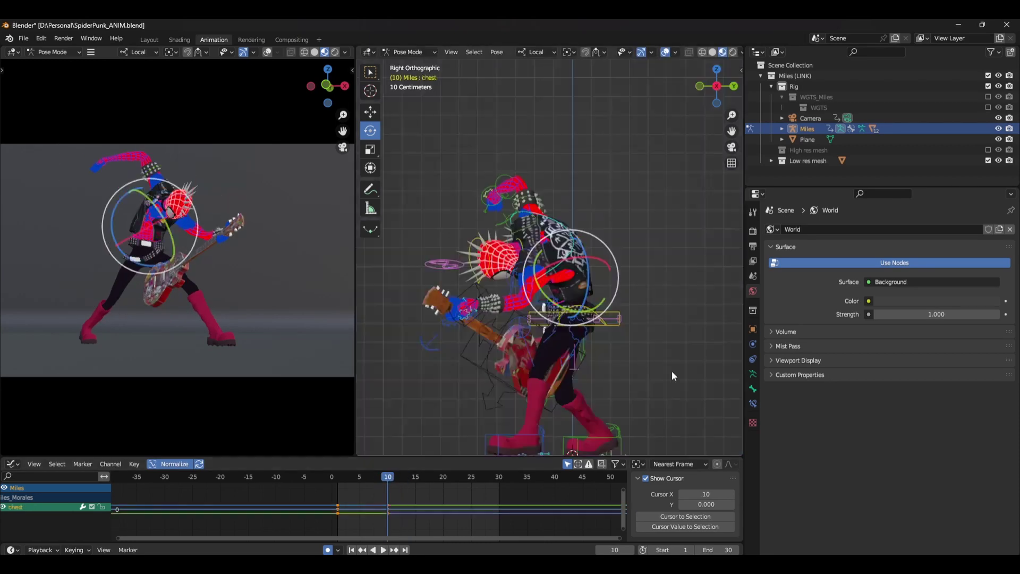
{"action": "key", "text": "shift+ctrl+space"}
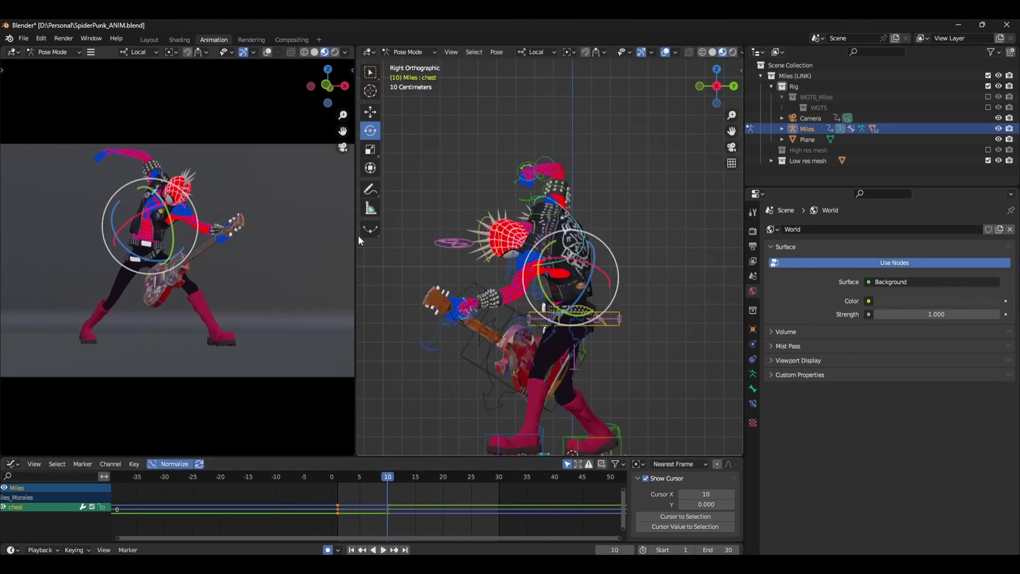
{"action": "left_click", "coordinate": [516, 222]}
{"action": "key", "text": "KP_1"}
{"action": "key", "text": "r"}
{"action": "key", "text": "r"}
{"action": "left_click", "coordinate": [576, 244]}
{"action": "key", "text": "shift+ctrl+space"}
{"action": "left_click", "coordinate": [505, 276]}
{"action": "key", "text": "r"}
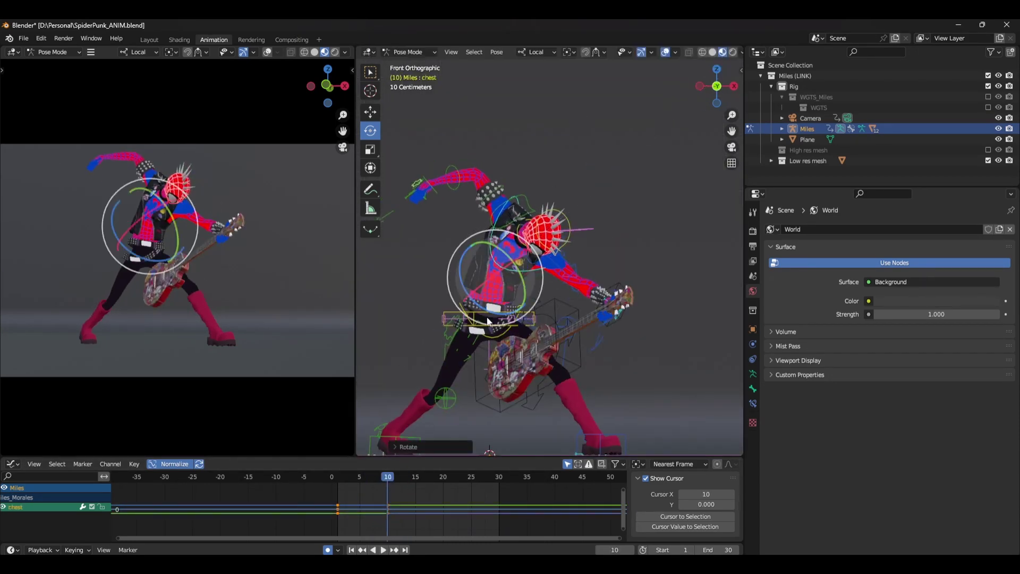
{"action": "left_click", "coordinate": [490, 331]}
{"action": "key", "text": "shift+ctrl+space"}
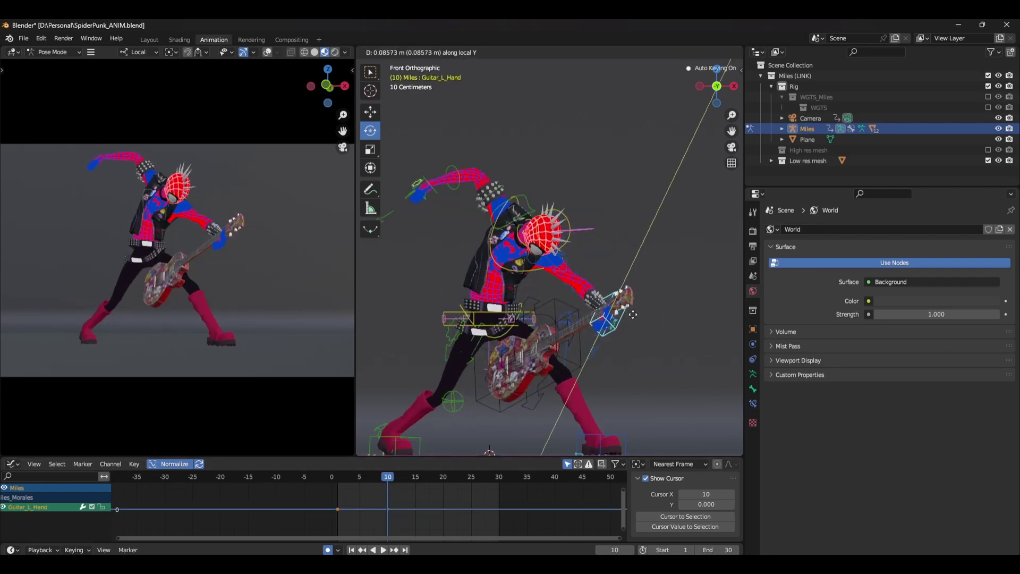
At frame 20, move the torso control and rotate the chest.
{"action": "left_click_drag", "start_coordinate": [386, 479], "coordinate": [443, 476]}
{"action": "left_click", "coordinate": [531, 271]}
{"action": "key", "text": "g"}
{"action": "left_click", "coordinate": [531, 271]}
{"action": "left_click", "coordinate": [567, 234]}
{"action": "key", "text": "r"}
Move the guitar, rotate the right forearm further out, key the pose at frame 20 and play back.
{"action": "left_click", "coordinate": [482, 173]}
{"action": "left_click", "coordinate": [483, 174]}
{"action": "left_click", "coordinate": [557, 313]}
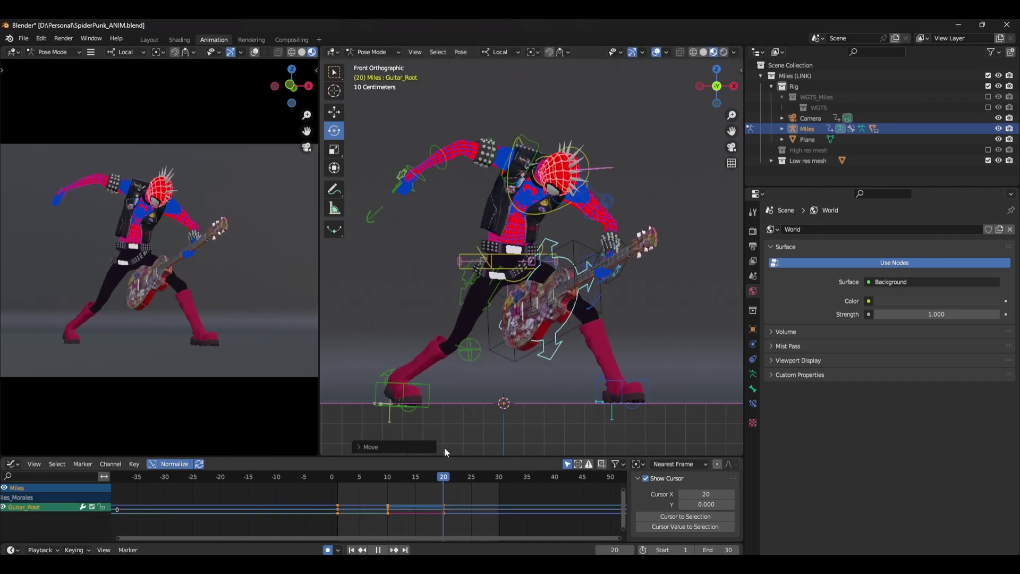
{"action": "left_click", "coordinate": [470, 172]}
{"action": "left_click_drag", "start_coordinate": [468, 173], "coordinate": [588, 176]}
{"action": "key", "text": "i"}
{"action": "key", "text": "space"}
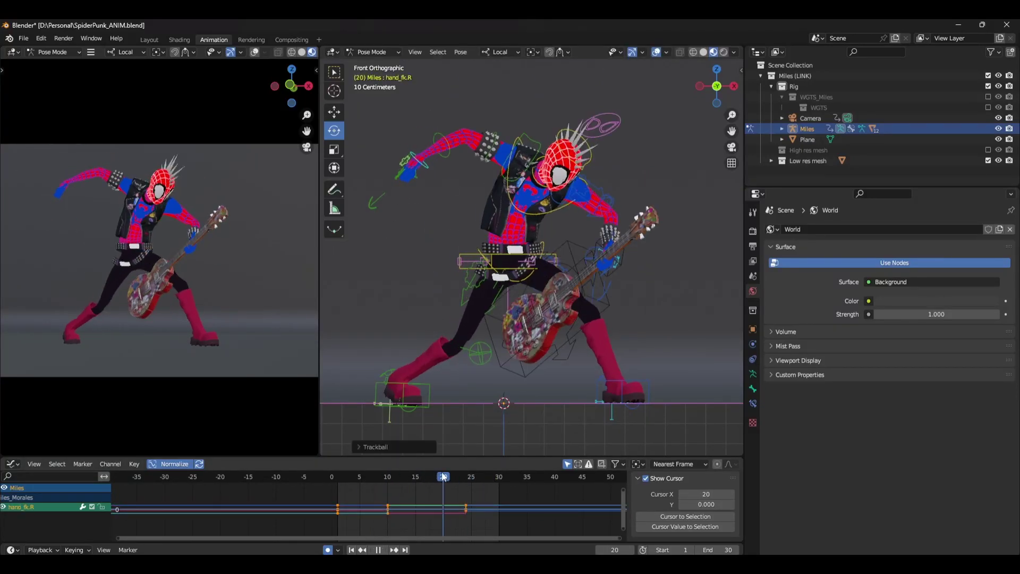
Near the start, rotate the right foot and create an in-between breakdown pose.
{"action": "left_click_drag", "start_coordinate": [445, 476], "coordinate": [426, 481]}
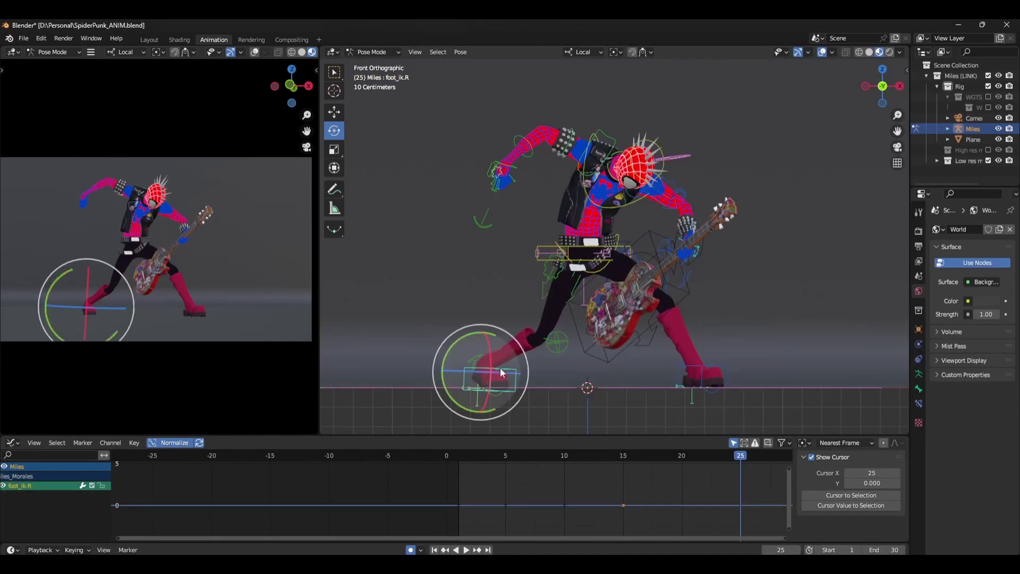
{"action": "left_click", "coordinate": [500, 368]}
{"action": "key", "text": "r"}
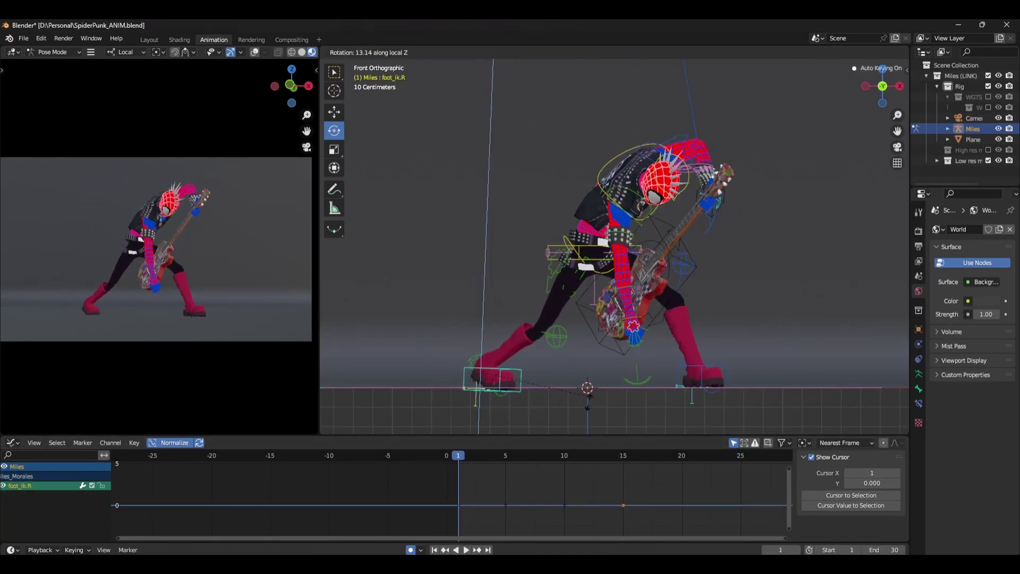
{"action": "key", "text": "shift+e"}
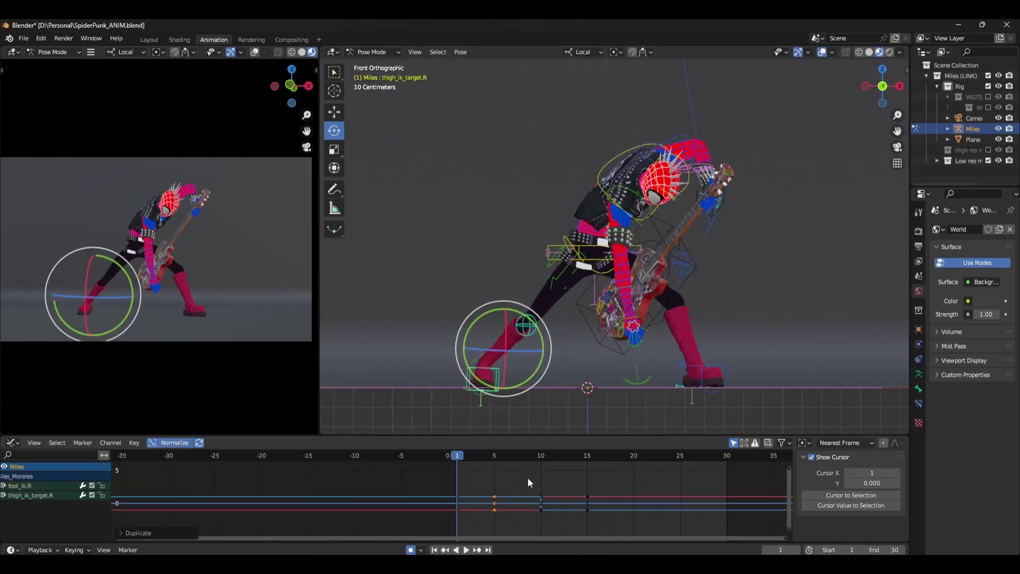
{"action": "scroll", "coordinate": [490, 461], "scroll_direction": "down", "scroll_amount": 2}
{"action": "key", "text": "space"}
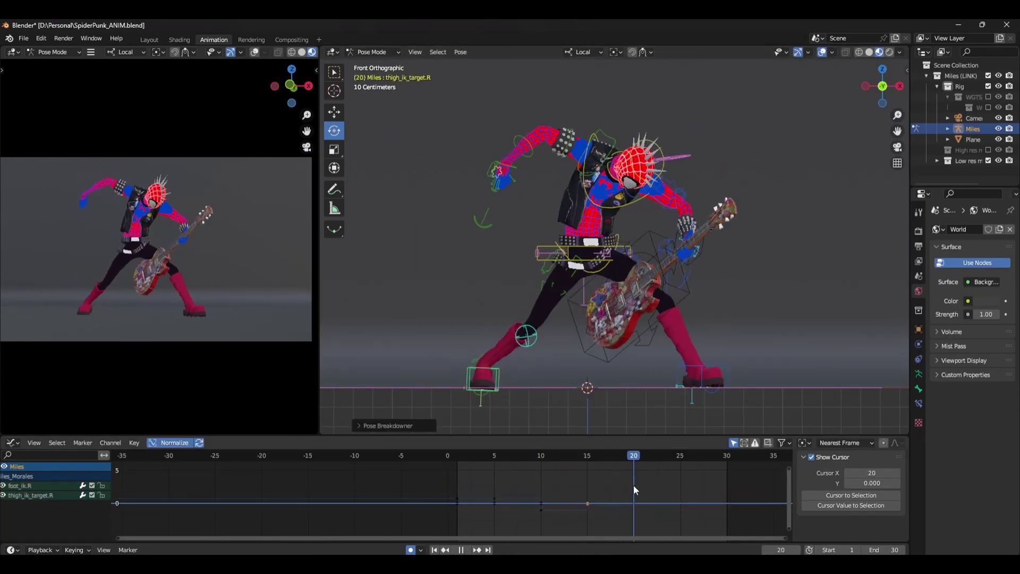
{"action": "key", "text": "Escape"}
Select every bone in the rig and shift its keyframes along the timeline.
{"action": "key", "text": "alt+a"}
{"action": "key", "text": "a"}
{"action": "key", "text": "space"}
{"action": "key", "text": "space"}
{"action": "key", "text": "a"}
{"action": "key", "text": "g"}
{"action": "key", "text": "x"}
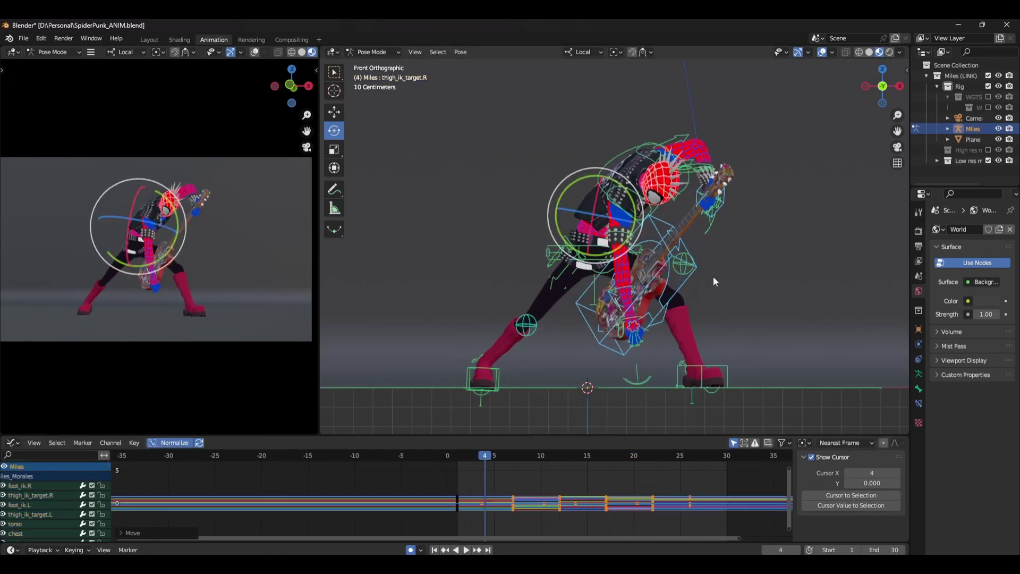
Rotate the hips on the Y axis and adjust the right upper arm, forearm and chest at the next key.
{"action": "left_click", "coordinate": [655, 222]}
{"action": "left_click", "coordinate": [616, 260]}
{"action": "key", "text": "r"}
{"action": "key", "text": "y"}
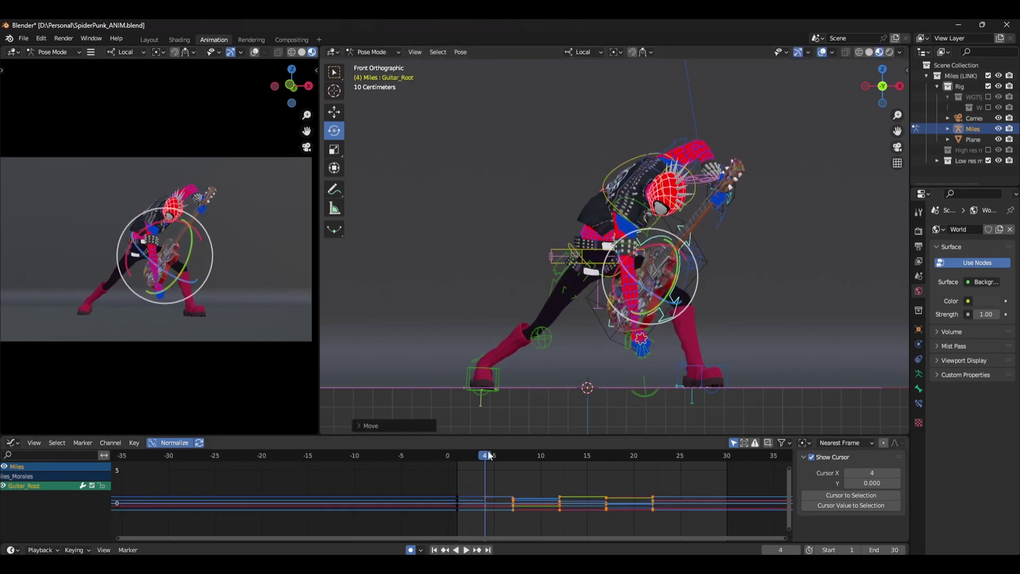
{"action": "left_click", "coordinate": [624, 261]}
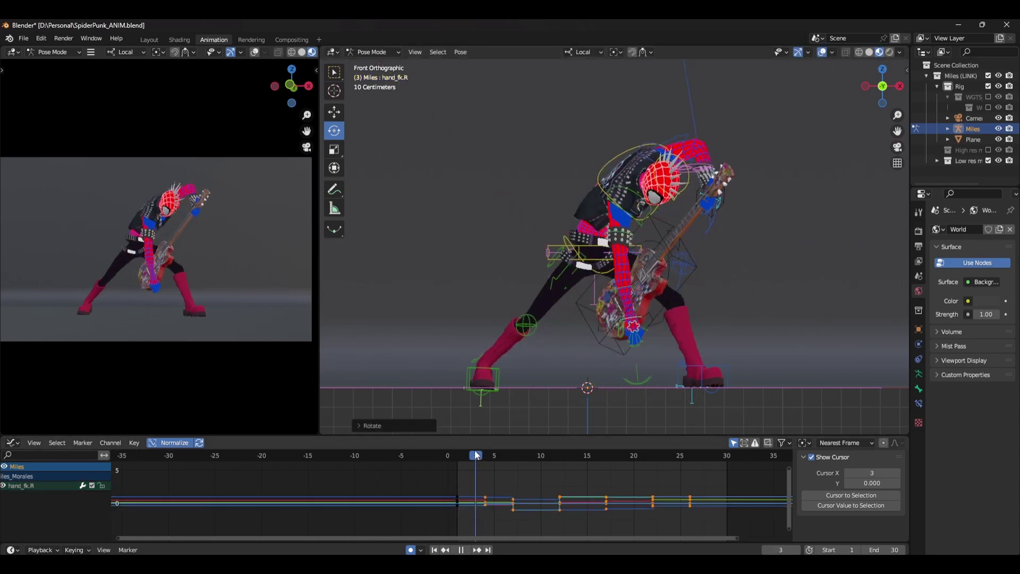
{"action": "key", "text": "Up"}
{"action": "key", "text": "Up"}
{"action": "key", "text": "Up"}
{"action": "left_click", "coordinate": [581, 142]}
{"action": "left_click", "coordinate": [588, 159]}
{"action": "left_click", "coordinate": [643, 455]}
At frame 21, re-rotate and key the right forearm, hand and shoulder bones.
{"action": "middle_click_drag", "start_coordinate": [600, 237], "coordinate": [537, 213]}
{"action": "left_click", "coordinate": [588, 51]}
{"action": "left_click", "coordinate": [518, 166]}
{"action": "left_click", "coordinate": [525, 157]}
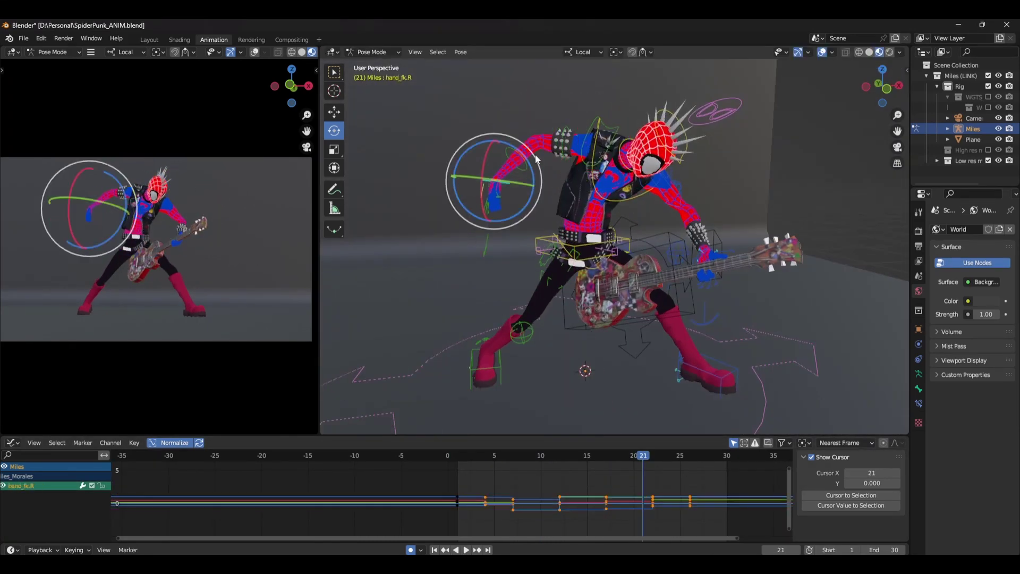
{"action": "left_click", "coordinate": [610, 461]}
{"action": "left_click", "coordinate": [645, 154]}
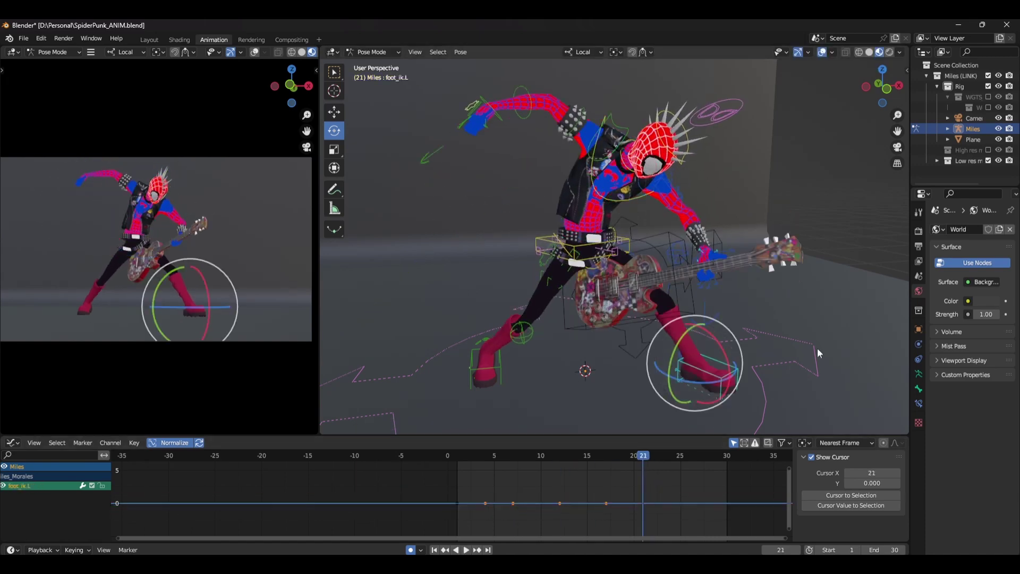
{"action": "left_click", "coordinate": [587, 339]}
{"action": "left_click", "coordinate": [652, 455]}
{"action": "left_click", "coordinate": [618, 161]}
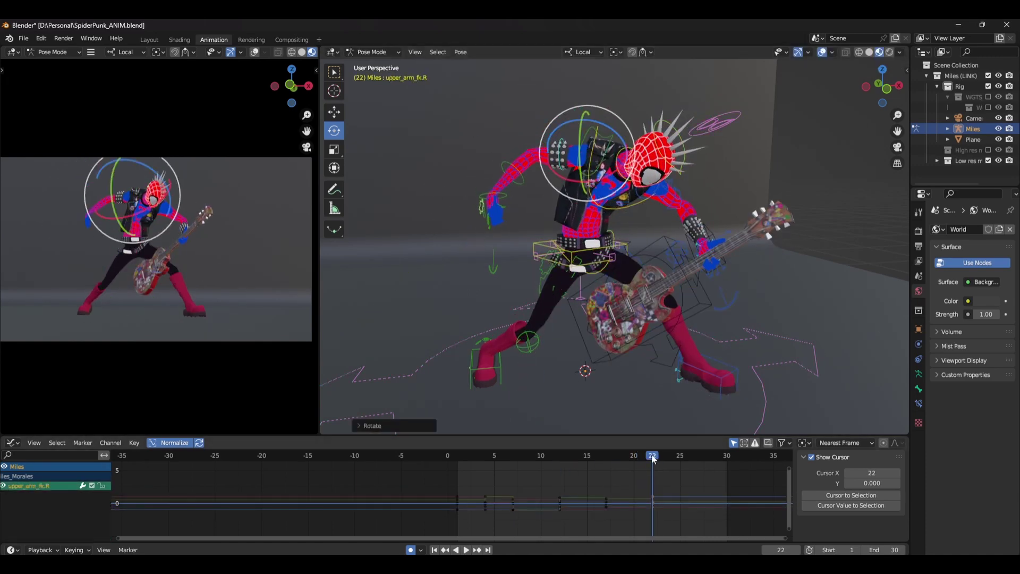
Review frames 17, 7 and 12 with playback, touching up the right hand control.
{"action": "left_click_drag", "start_coordinate": [650, 466], "coordinate": [607, 484]}
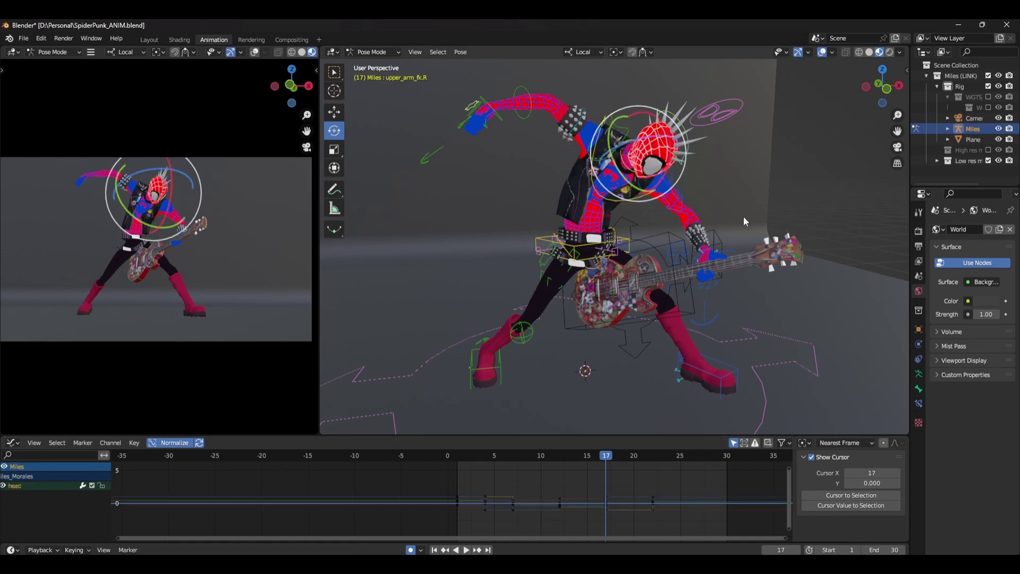
{"action": "key", "text": "space"}
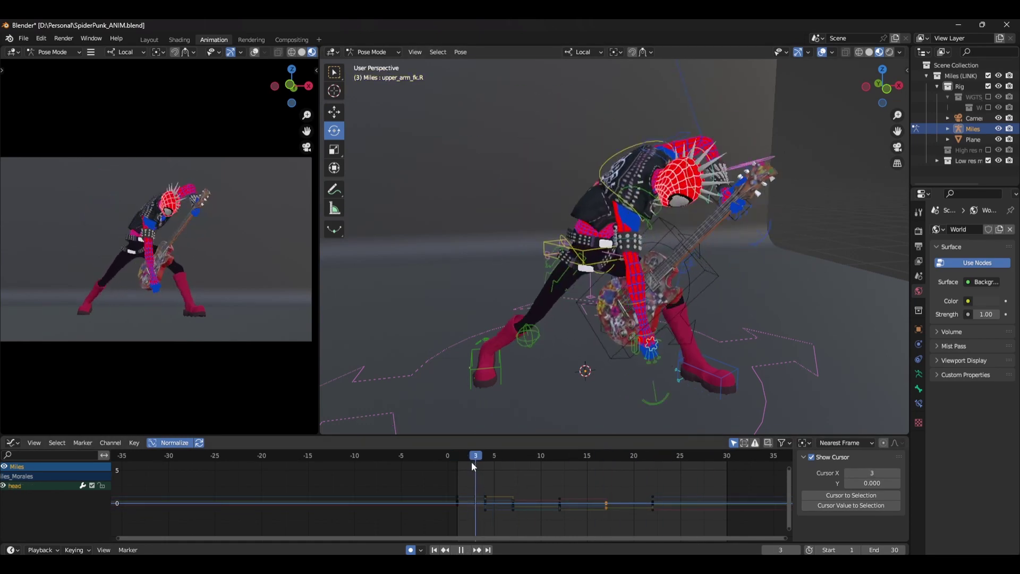
{"action": "left_click_drag", "start_coordinate": [540, 464], "coordinate": [511, 460]}
{"action": "left_click", "coordinate": [499, 221]}
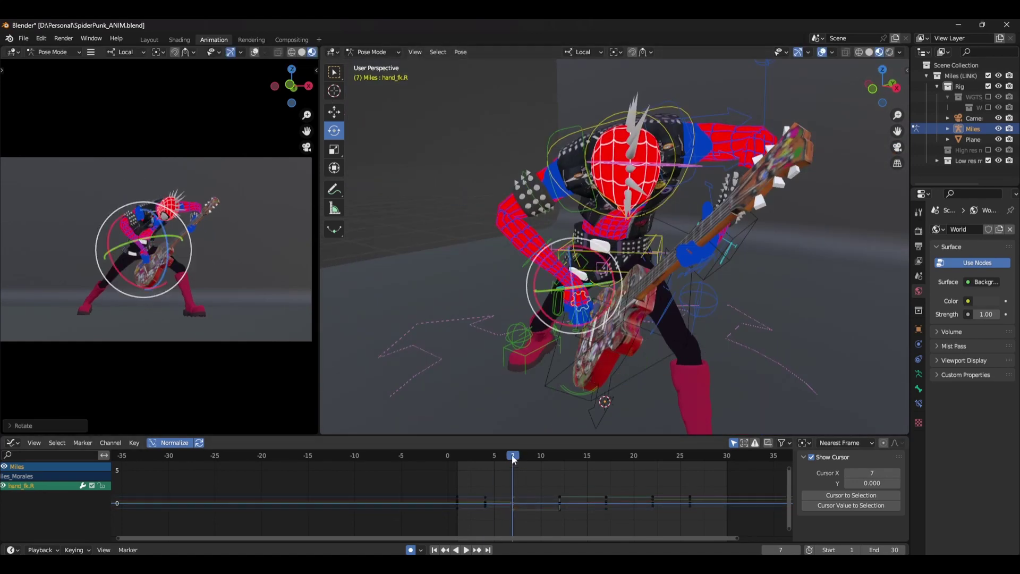
{"action": "left_click_drag", "start_coordinate": [514, 460], "coordinate": [559, 467]}
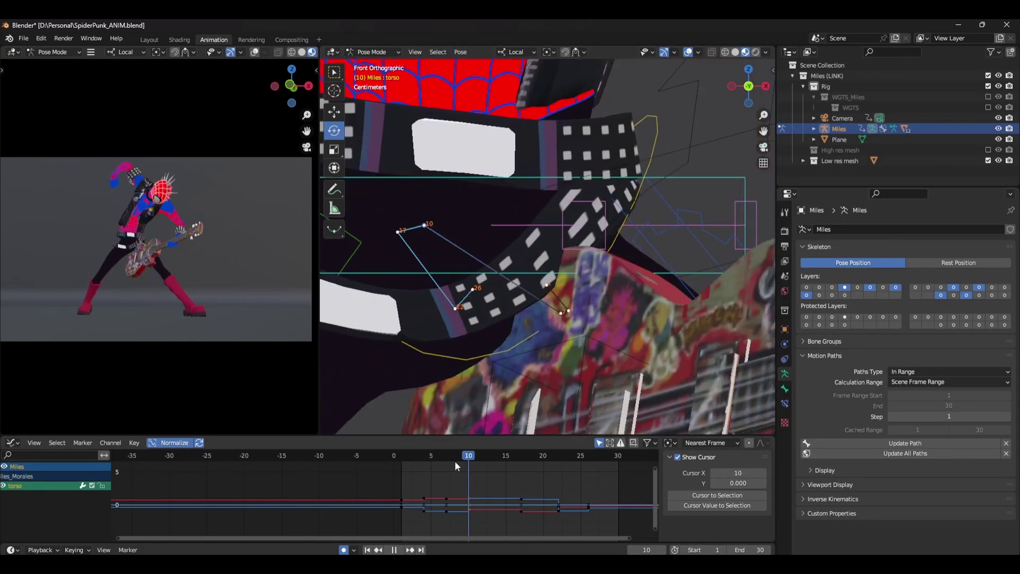
Move the chest bone and key it at frame 26, then play back to review the torso motion.
{"action": "left_click", "coordinate": [473, 457]}
{"action": "key", "text": "space"}
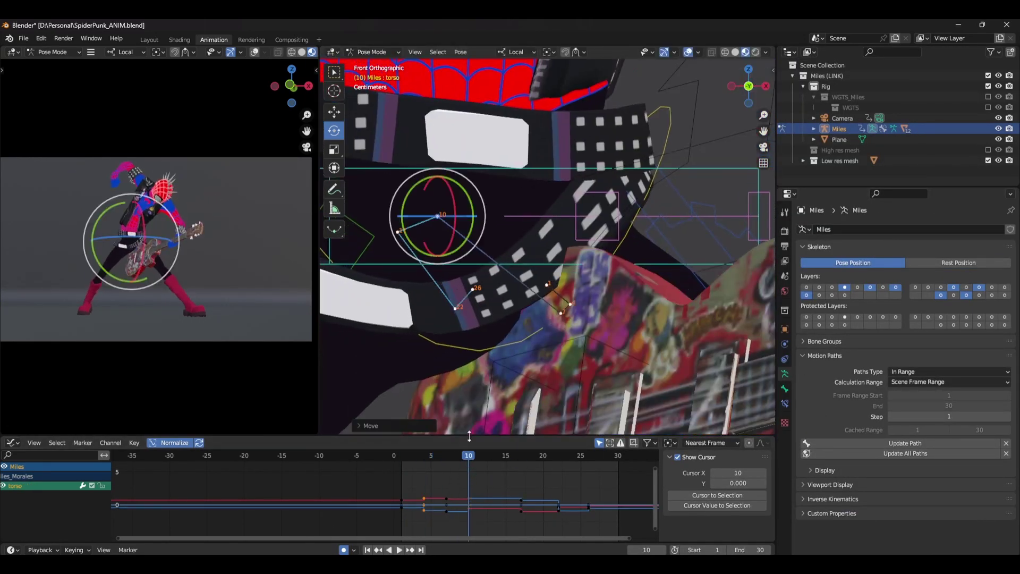
{"action": "left_click_drag", "start_coordinate": [473, 457], "coordinate": [595, 457]}
{"action": "left_click_drag", "start_coordinate": [531, 457], "coordinate": [587, 456]}
{"action": "key", "text": "g"}
{"action": "key", "text": "i"}
{"action": "key", "text": "space"}
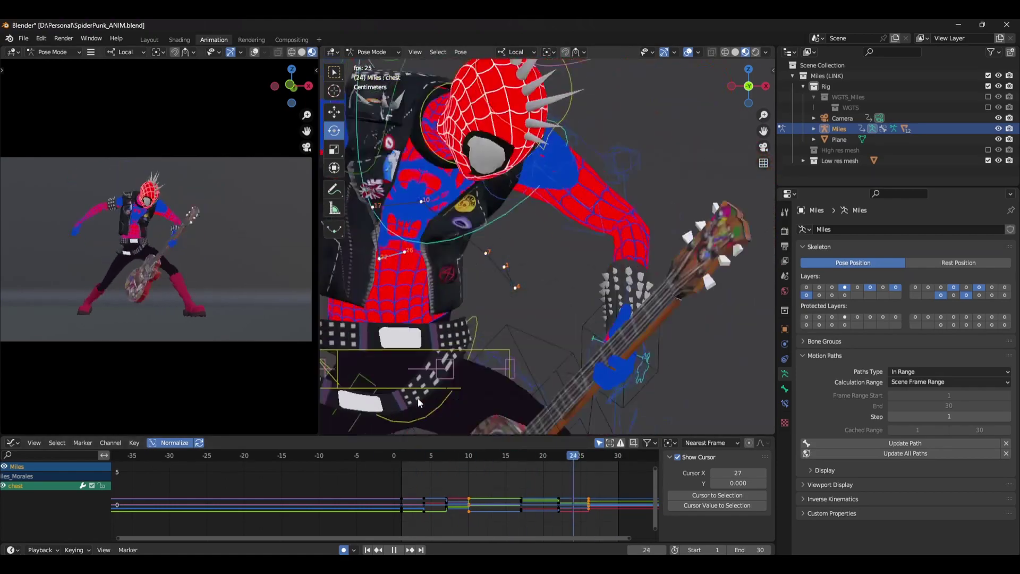
{"action": "key", "text": "space"}
Calculate bone motion paths for the selected bone and watch the arcs during playback.
{"action": "left_click", "coordinate": [907, 499]}
{"action": "key", "text": "space"}
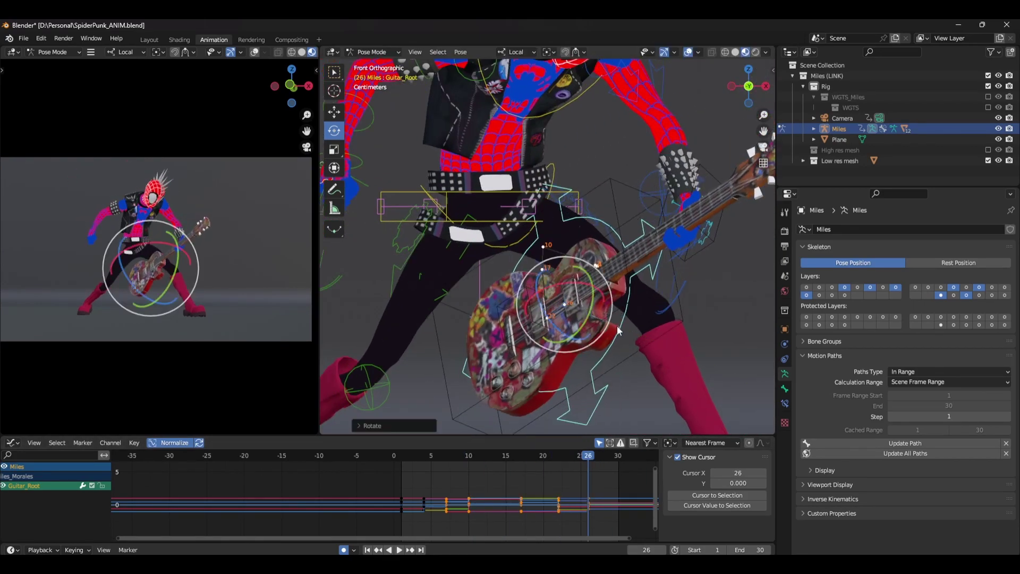
{"action": "key", "text": "space"}
{"action": "left_click_drag", "start_coordinate": [582, 460], "coordinate": [558, 460]}
At frame 22, adjust the guitar root and head, then replay to review the head-bob.
{"action": "left_click", "coordinate": [561, 321]}
{"action": "scroll", "coordinate": [562, 321], "scroll_direction": "up", "scroll_amount": 5, "text": "alt"}
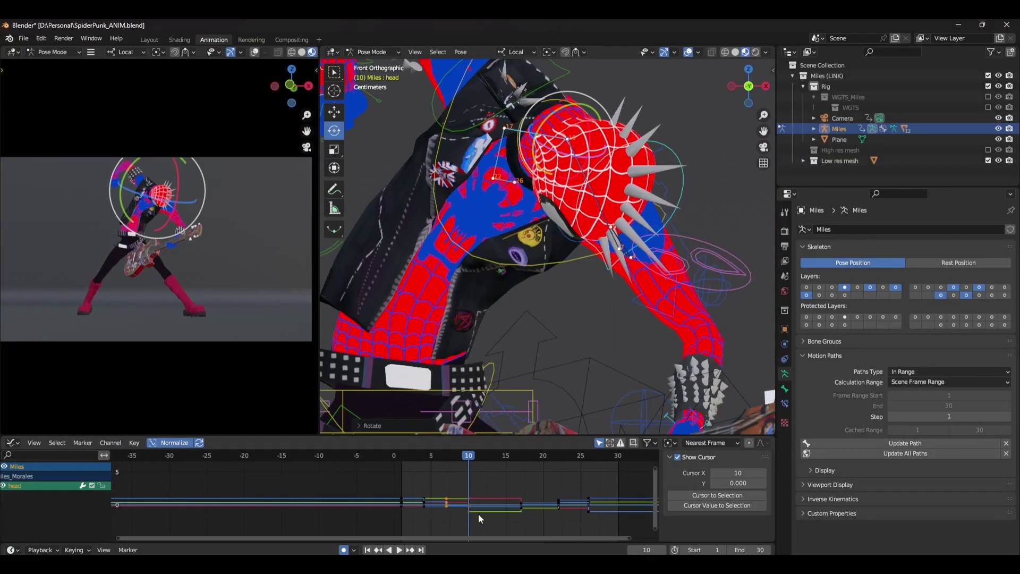
{"action": "key", "text": "space"}
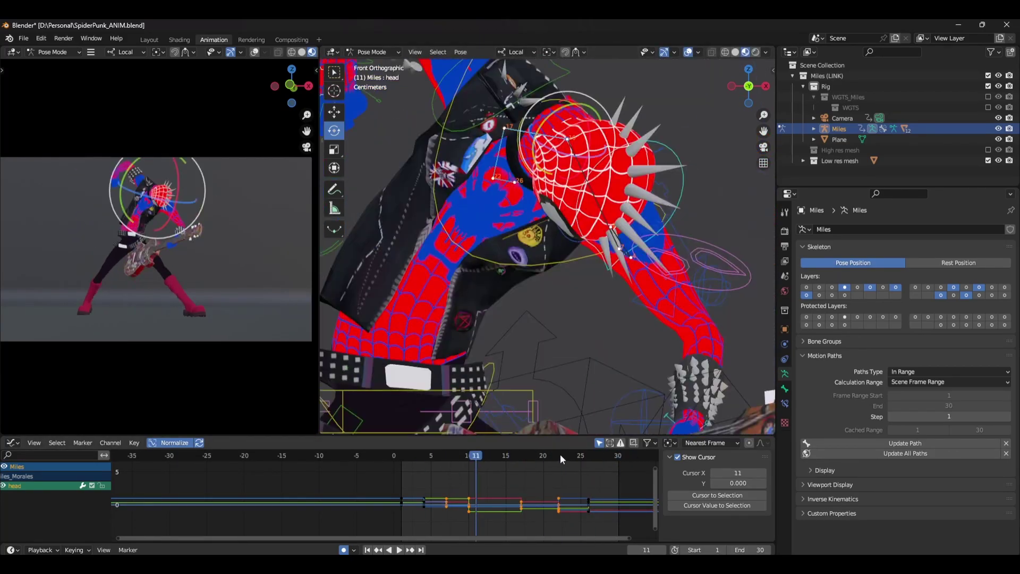
{"action": "scroll", "coordinate": [607, 242], "scroll_direction": "down", "scroll_amount": 6}
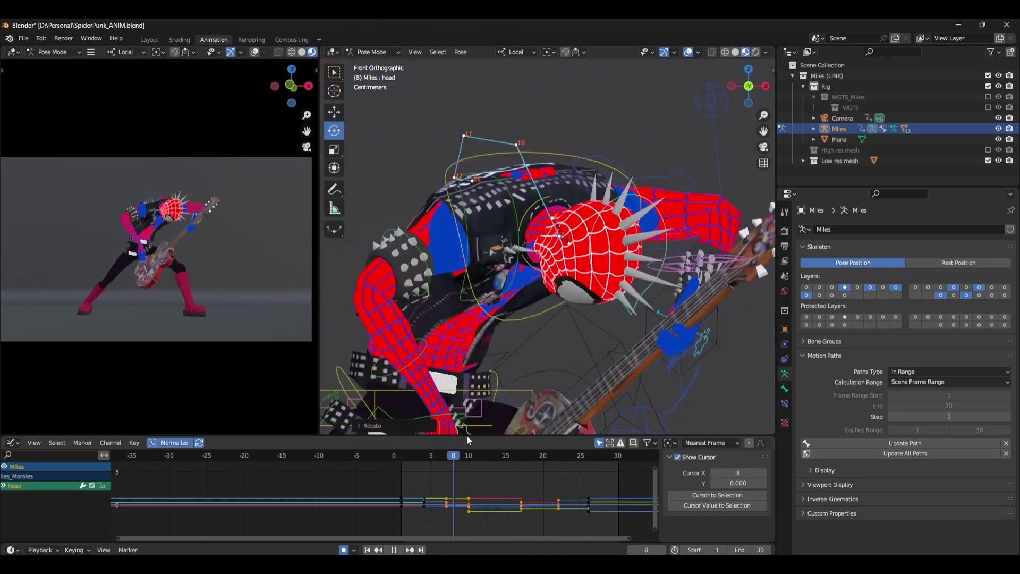
{"action": "left_click", "coordinate": [409, 388]}
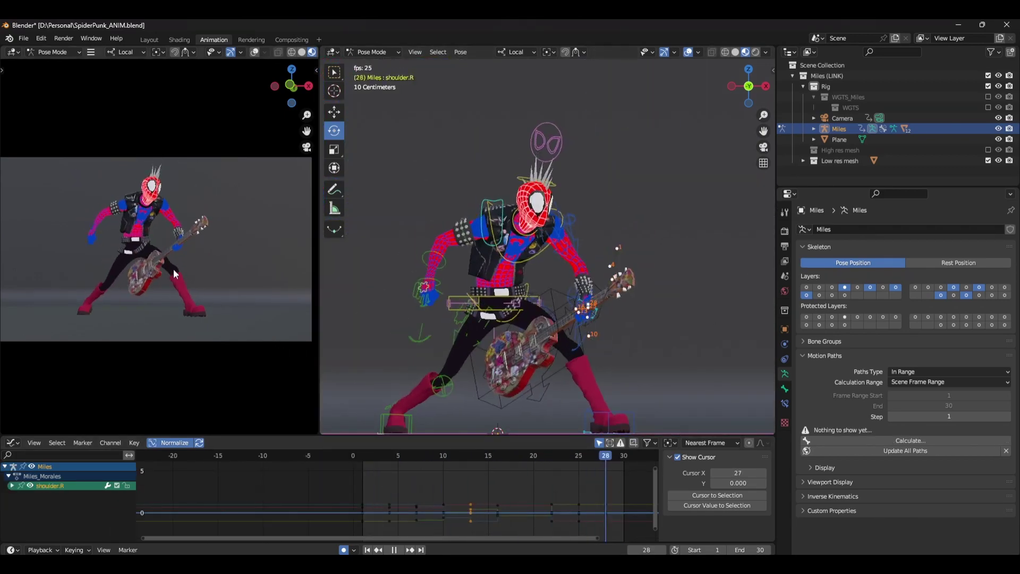
{"action": "scroll", "coordinate": [170, 267], "scroll_direction": "down", "scroll_amount": 2}
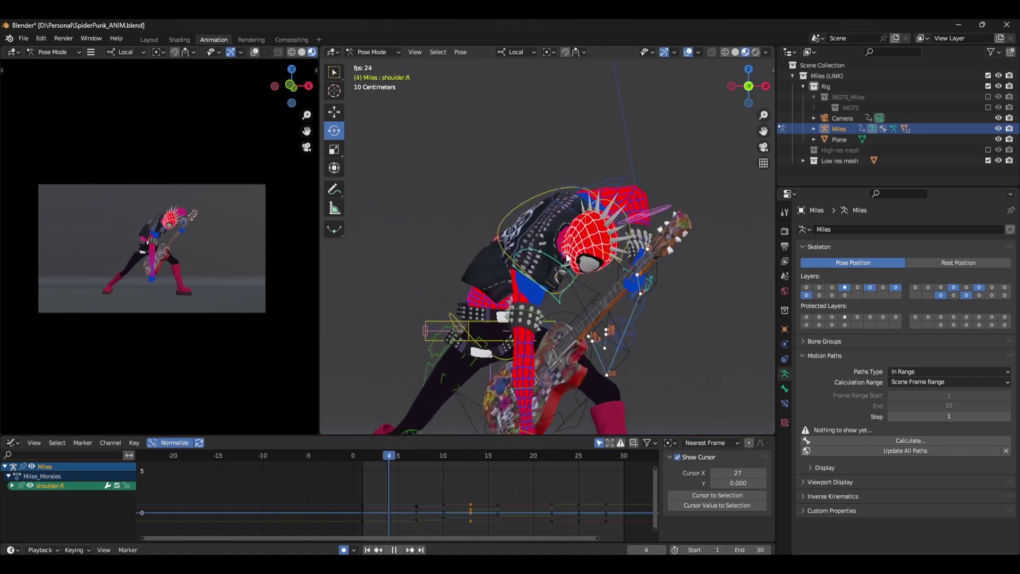
Add a cube beside the raised hand and flatten it vertically into a thin slab.
{"action": "key", "text": "Escape"}
{"action": "key", "text": "ctrl+Tab"}
{"action": "key", "text": "shift+a"}
{"action": "left_click", "coordinate": [671, 366]}
{"action": "key", "text": "Tab"}
{"action": "key", "text": "s"}
{"action": "key", "text": "z"}
{"action": "key", "text": "g"}
{"action": "left_click", "coordinate": [645, 266]}
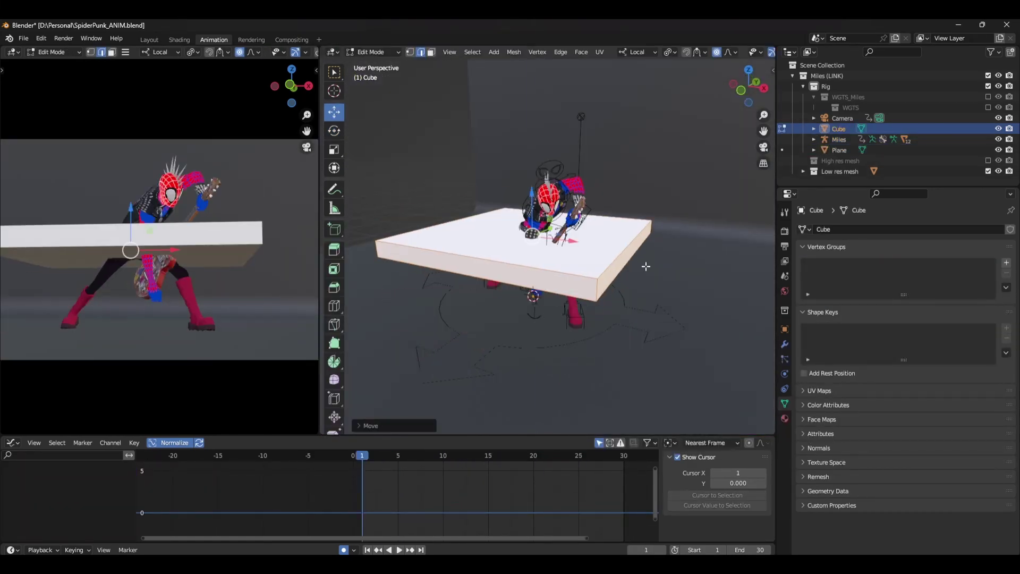
Stretch the slab along X into a long streak, position it, and keyframe its Key 1 value.
{"action": "key", "text": "KP_7"}
{"action": "key", "text": "a"}
{"action": "key", "text": "s"}
{"action": "key", "text": "x"}
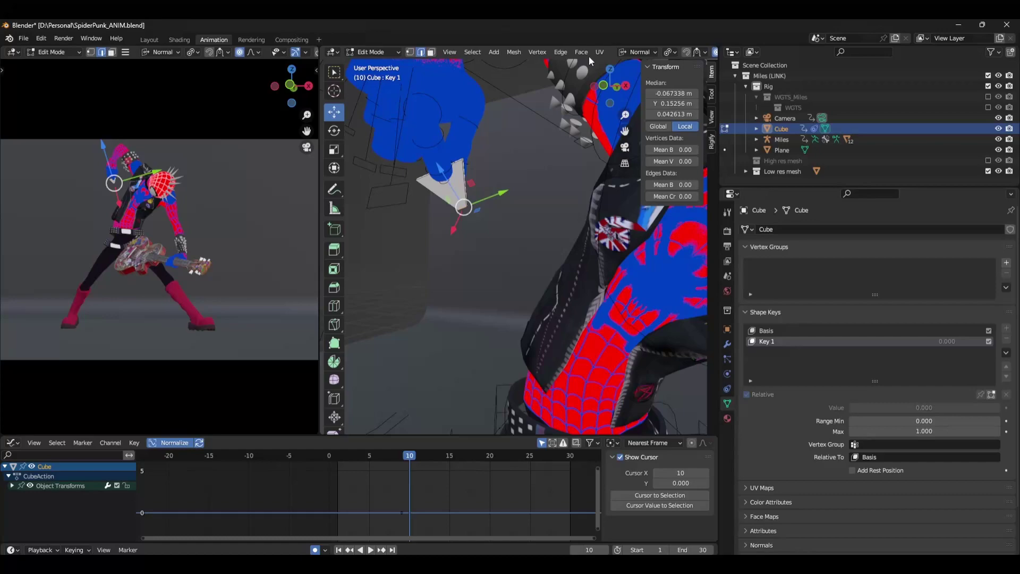
{"action": "key", "text": "g"}
{"action": "key", "text": "Return"}
{"action": "key", "text": "KP_3"}
{"action": "key", "text": "g"}
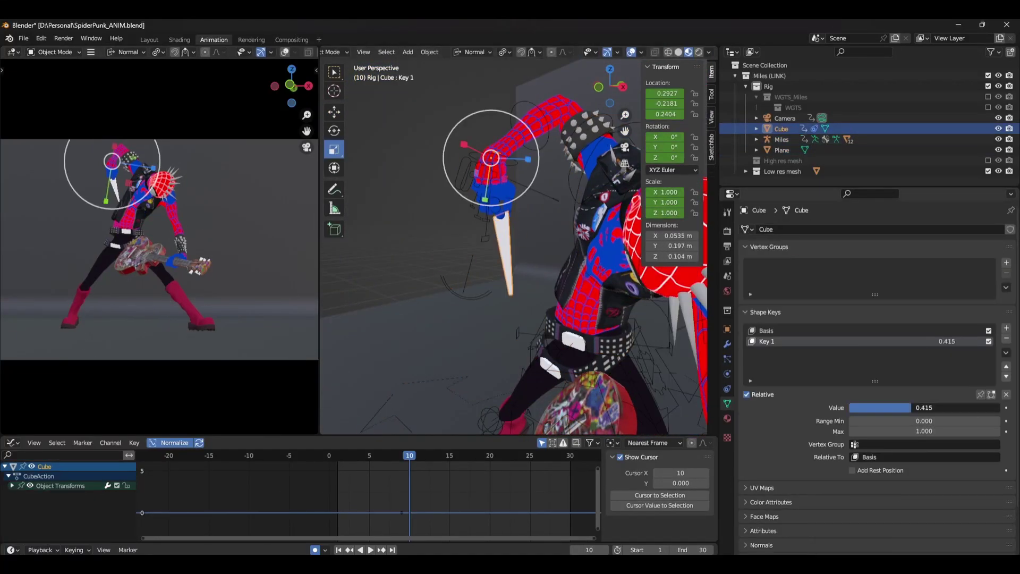
{"action": "key", "text": "i"}
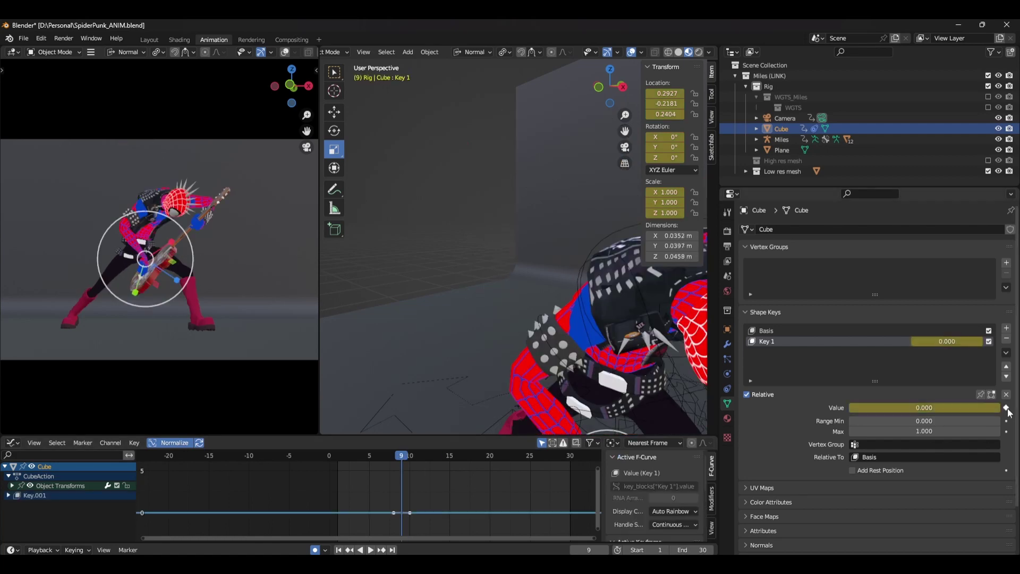
{"action": "key", "text": "space"}
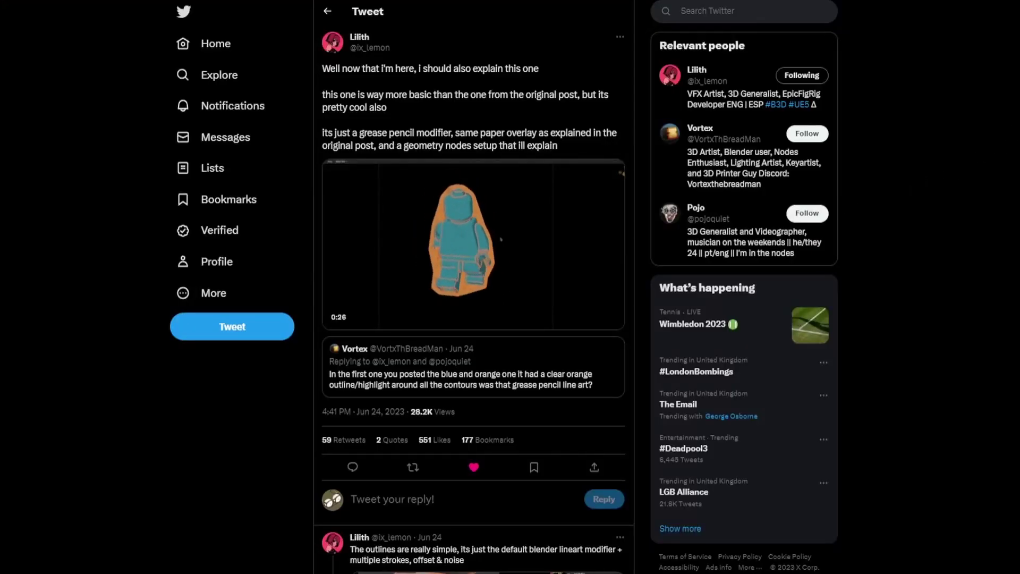
Scroll through the thread replies on lineart outlines and the convex-hull paper-cutout effect.
{"action": "scroll", "coordinate": [474, 295], "scroll_direction": "down", "scroll_amount": 3}
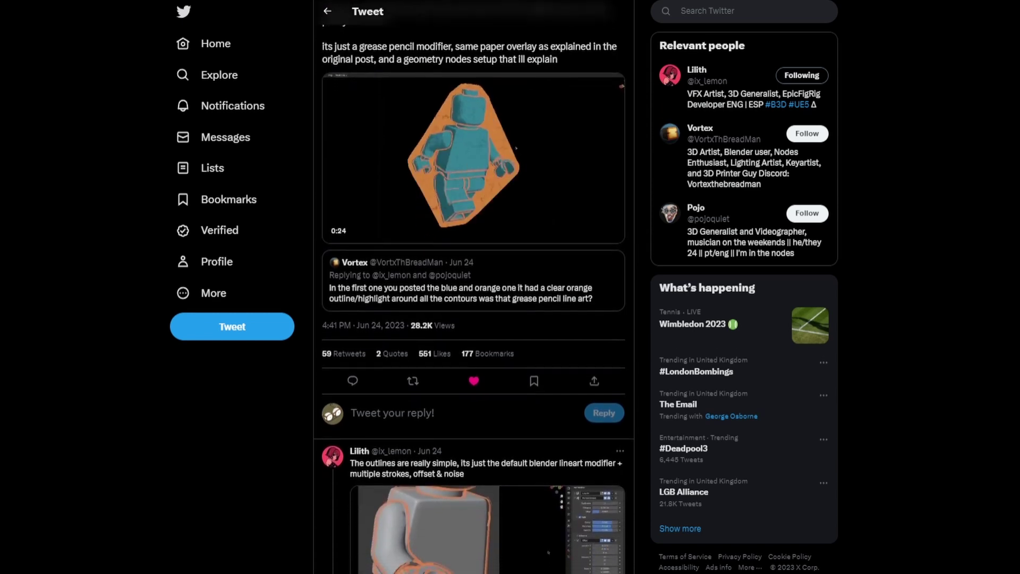
{"action": "scroll", "coordinate": [474, 295], "scroll_direction": "down", "scroll_amount": 3}
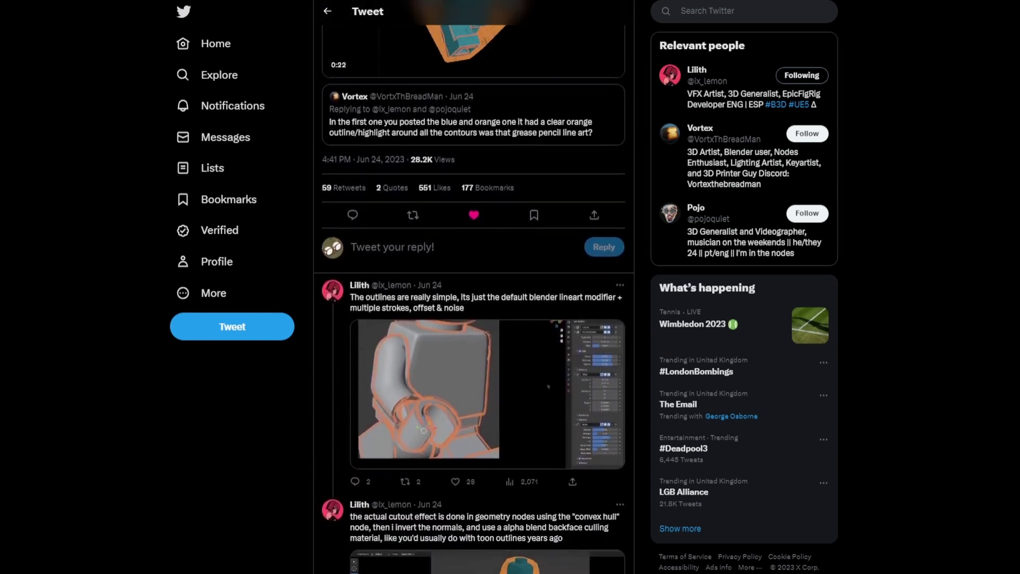
{"action": "scroll", "coordinate": [474, 295], "scroll_direction": "down", "scroll_amount": 2}
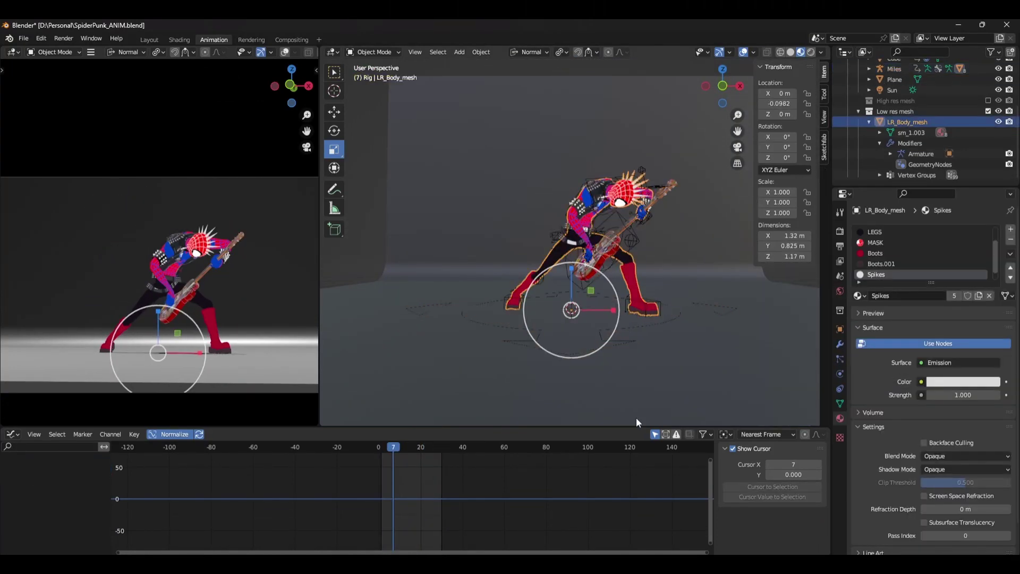
Enlarge the bottom area as a Geometry Node editor framing the body's existing nodes.
{"action": "left_click_drag", "start_coordinate": [636, 428], "coordinate": [632, 325]}
{"action": "left_click", "coordinate": [12, 332]}
{"action": "left_click", "coordinate": [16, 332]}
{"action": "left_click", "coordinate": [16, 332]}
{"action": "left_click", "coordinate": [51, 421]}
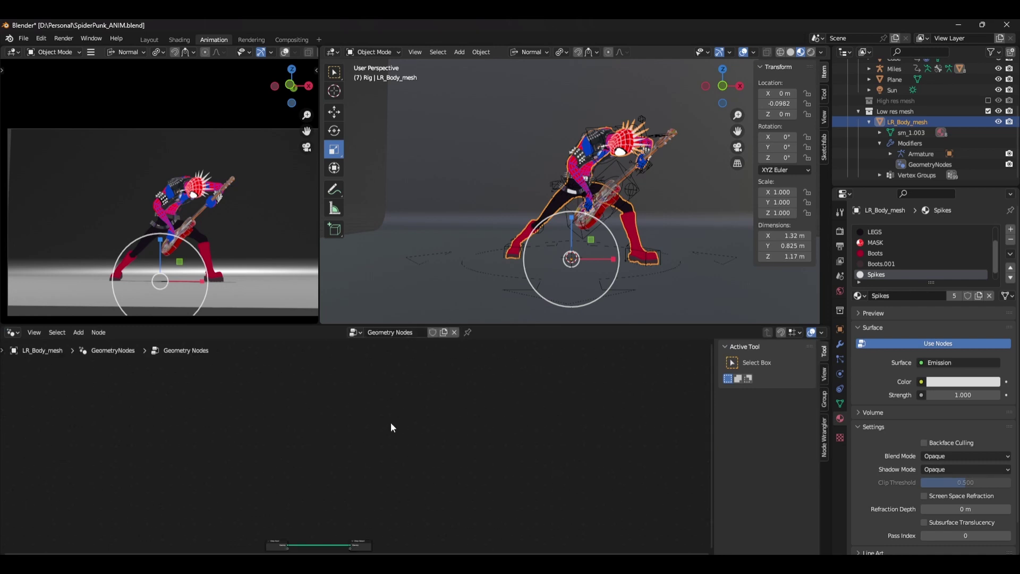
{"action": "left_click_drag", "start_coordinate": [487, 406], "coordinate": [207, 488]}
{"action": "key", "text": "Home"}
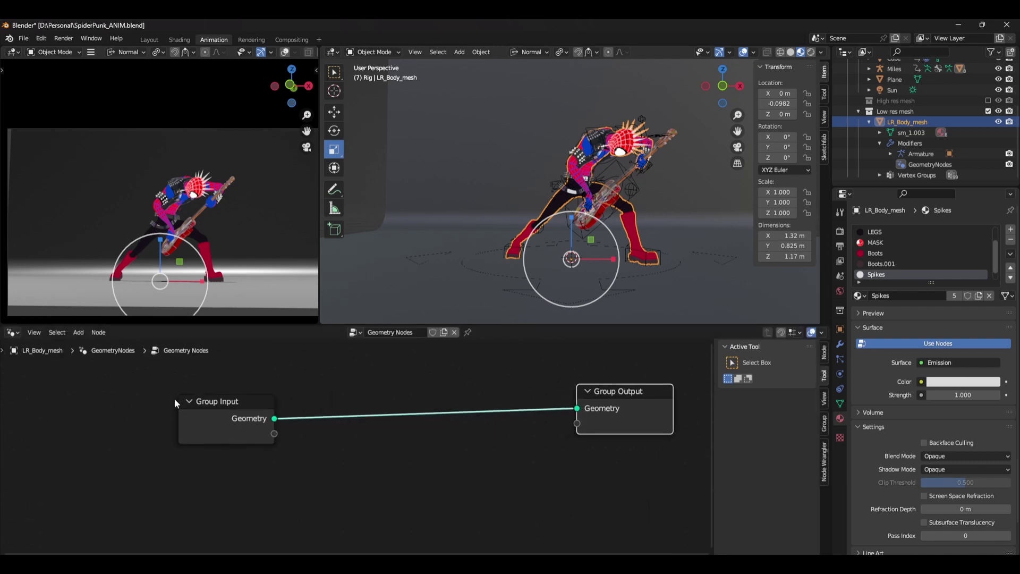
{"action": "left_click_drag", "start_coordinate": [186, 400], "coordinate": [132, 388]}
Chain Merge by Distance and Extrude Mesh with offset scale 0.1 after the input geometry.
{"action": "left_click_drag", "start_coordinate": [221, 407], "coordinate": [273, 441]}
{"action": "type", "text": "merge"}
{"action": "key", "text": "Return"}
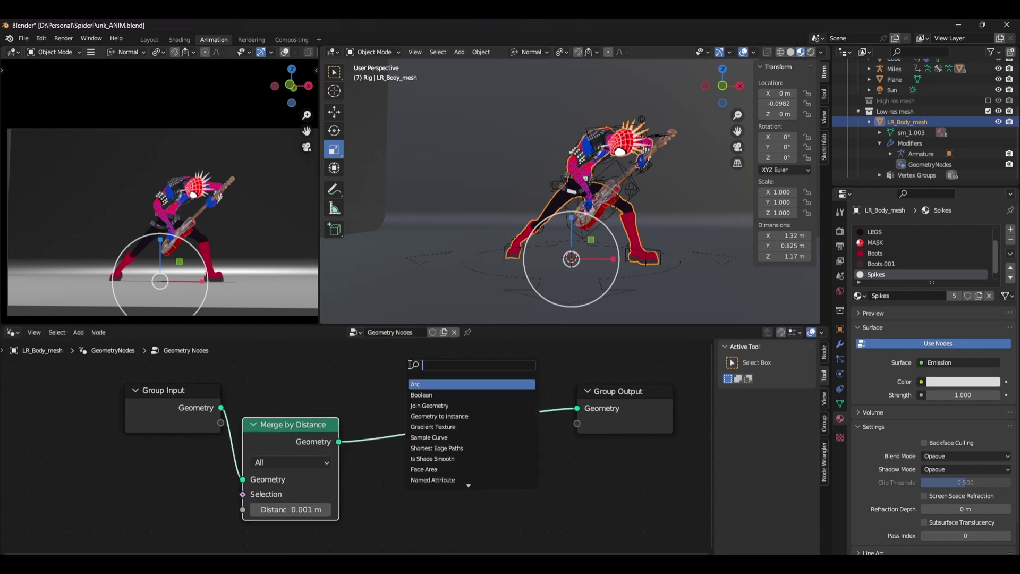
{"action": "type", "text": "extrude"}
{"action": "key", "text": "Return"}
{"action": "left_click", "coordinate": [402, 512]}
{"action": "left_click", "coordinate": [429, 493]}
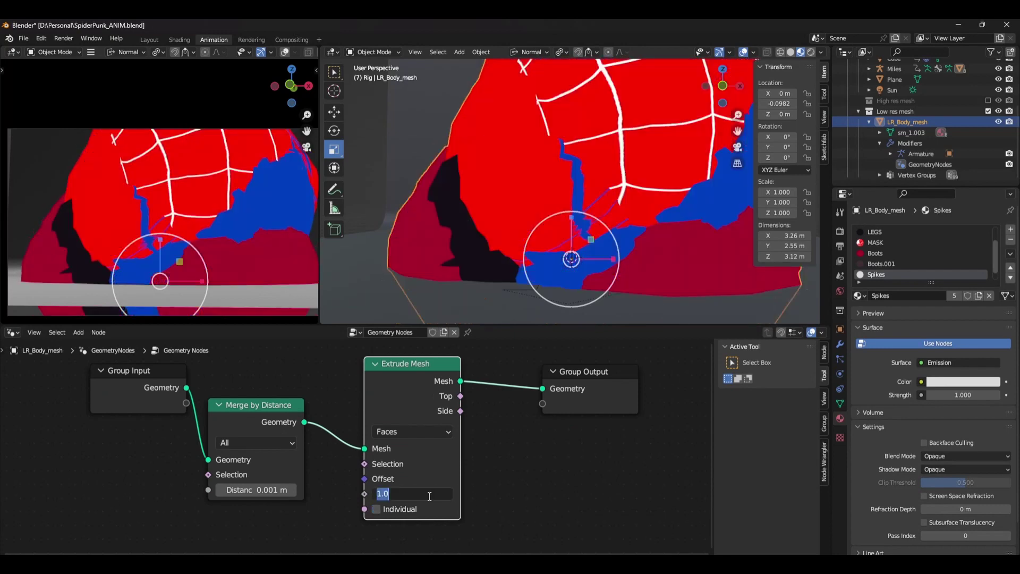
{"action": "type", "text": "0.1"}
{"action": "key", "text": "Return"}
{"action": "left_click_drag", "start_coordinate": [422, 457], "coordinate": [391, 461]}
{"action": "key", "text": "space"}
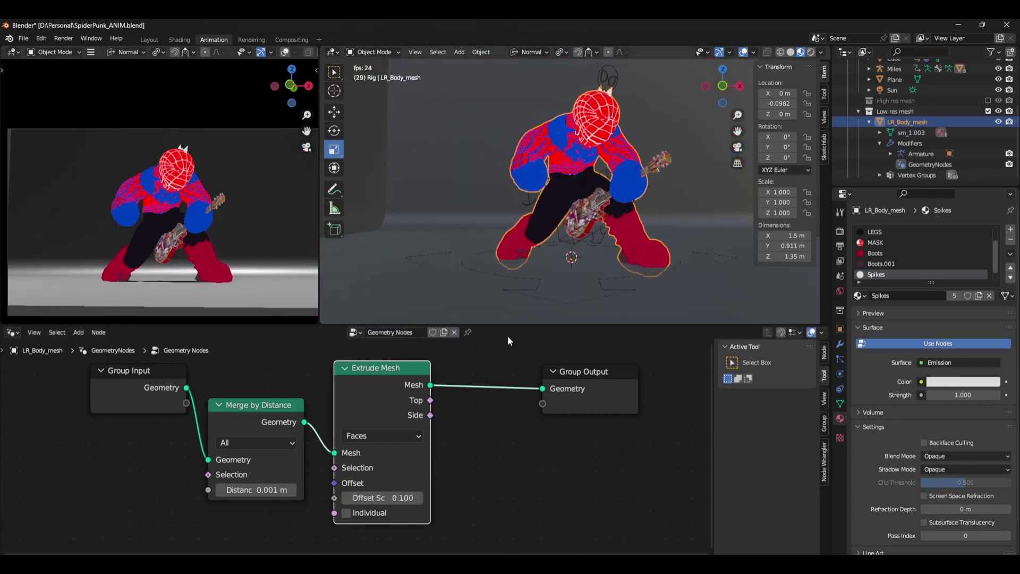
{"action": "key", "text": "Escape"}
Insert Convex Hull and Flip Faces nodes before the Group Output.
{"action": "left_click_drag", "start_coordinate": [617, 387], "coordinate": [674, 378]}
{"action": "key", "text": "Return"}
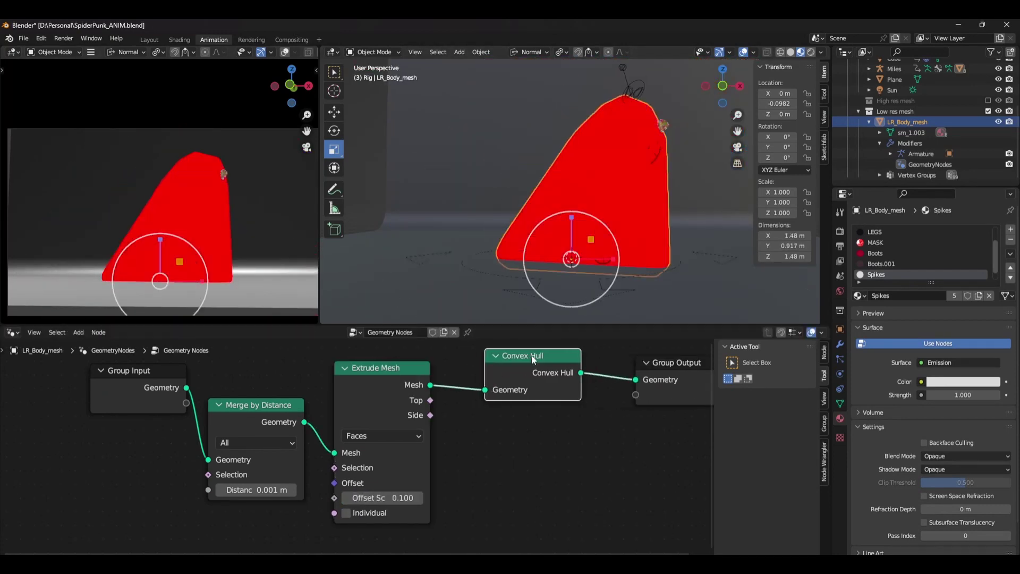
{"action": "left_click", "coordinate": [441, 393]}
{"action": "middle_click_drag", "start_coordinate": [670, 357], "coordinate": [499, 371]}
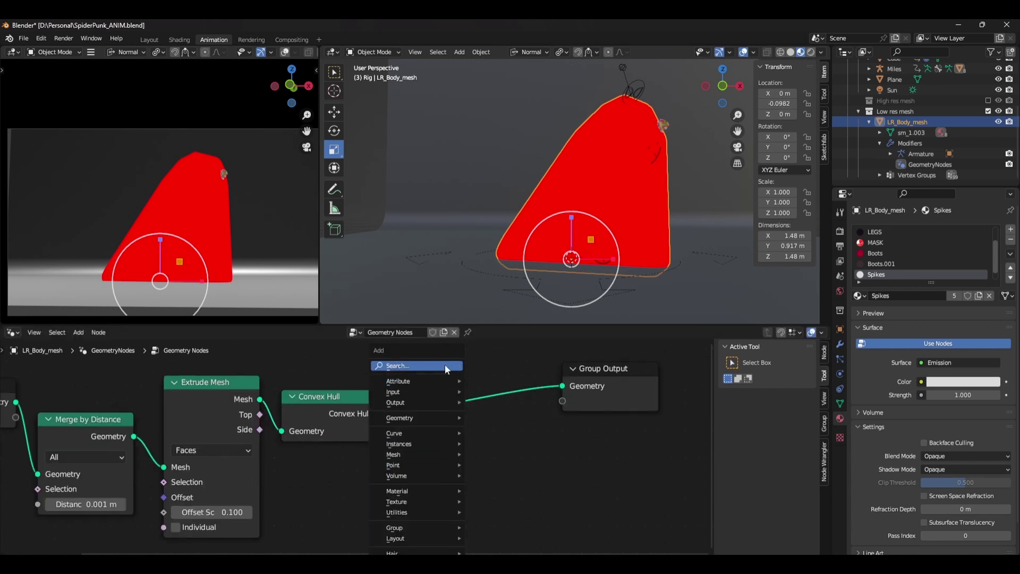
{"action": "left_click", "coordinate": [445, 365]}
{"action": "type", "text": "flip"}
{"action": "key", "text": "Return"}
{"action": "left_click", "coordinate": [480, 397]}
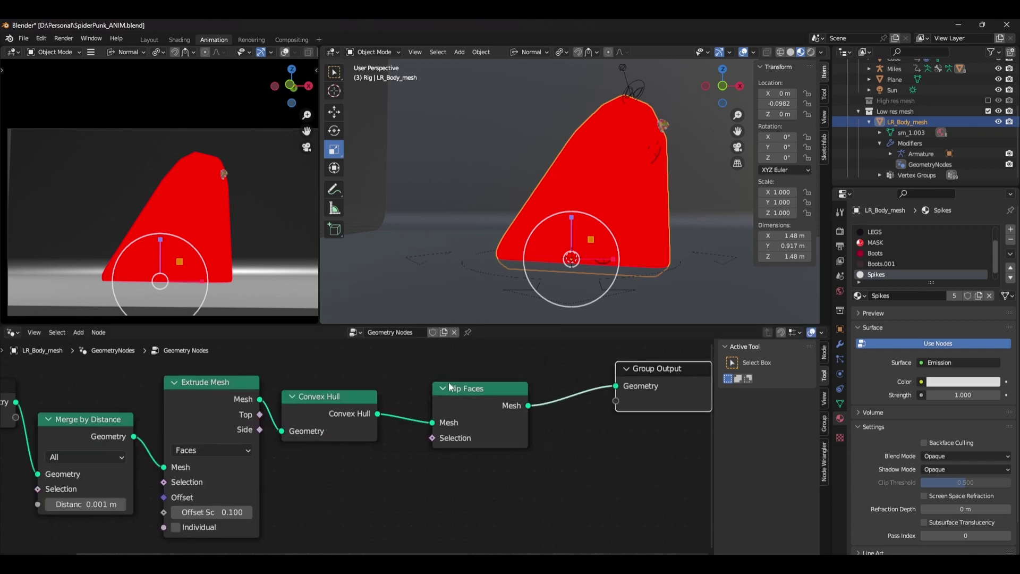
{"action": "left_click_drag", "start_coordinate": [450, 387], "coordinate": [430, 390]}
Add a Set Material node after Flip Faces and select the Outline material slot.
{"action": "key", "text": "shift+a"}
{"action": "type", "text": "set mat"}
{"action": "key", "text": "Return"}
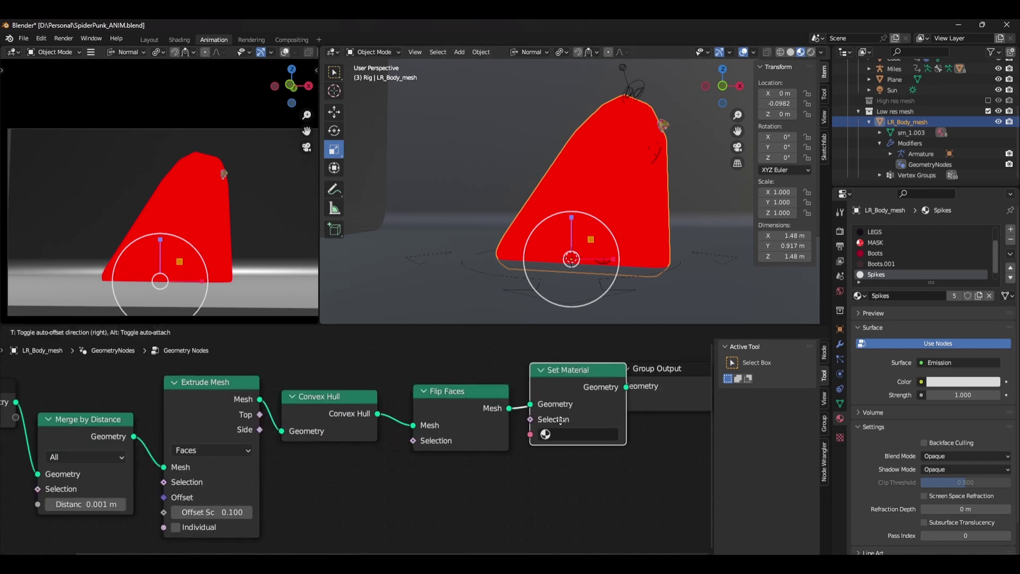
{"action": "left_click", "coordinate": [579, 425]}
{"action": "left_click", "coordinate": [914, 273]}
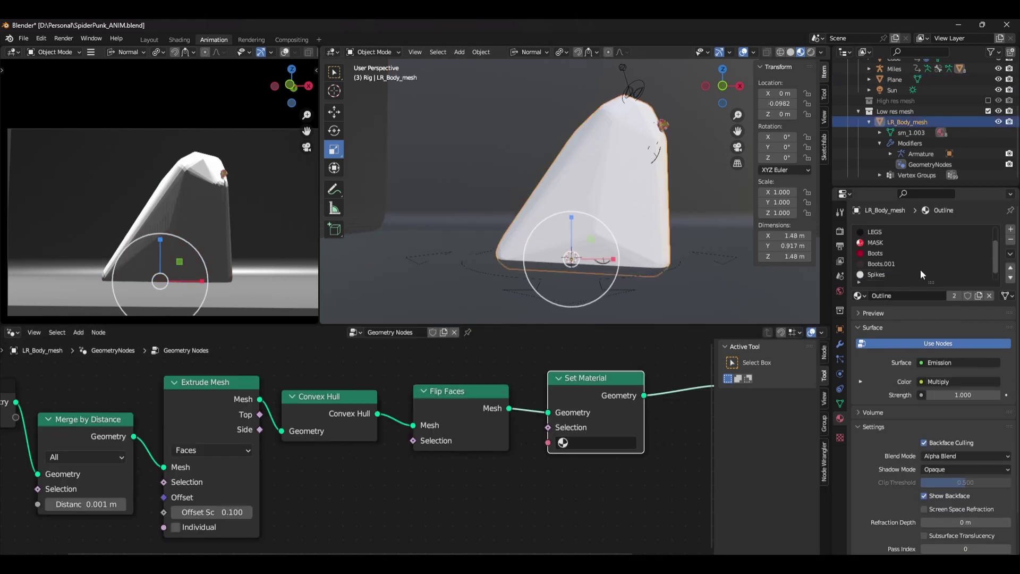
Replace the old Outline slot with a new Outlines material and assign it in Set Material.
{"action": "left_click", "coordinate": [1011, 240]}
{"action": "left_click", "coordinate": [1010, 229]}
{"action": "left_click", "coordinate": [887, 292]}
{"action": "left_click", "coordinate": [907, 297]}
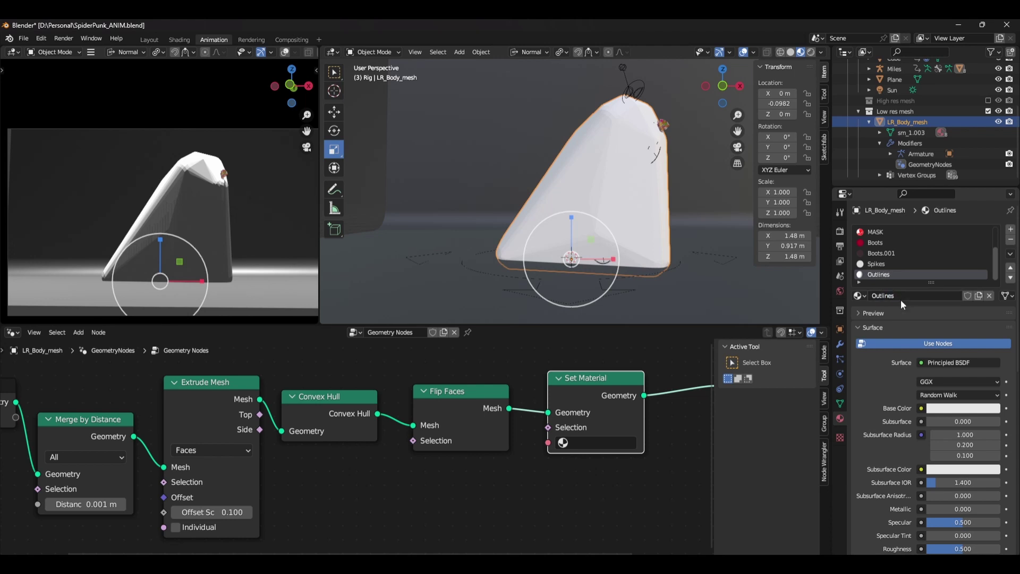
{"action": "scroll", "coordinate": [908, 317], "scroll_direction": "down", "scroll_amount": 15}
{"action": "left_click", "coordinate": [595, 442]}
{"action": "left_click", "coordinate": [590, 415]}
Enable Backface Culling and Alpha Blend on Outlines, add Flip Faces, and set Surface to Emission.
{"action": "left_click", "coordinate": [951, 411]}
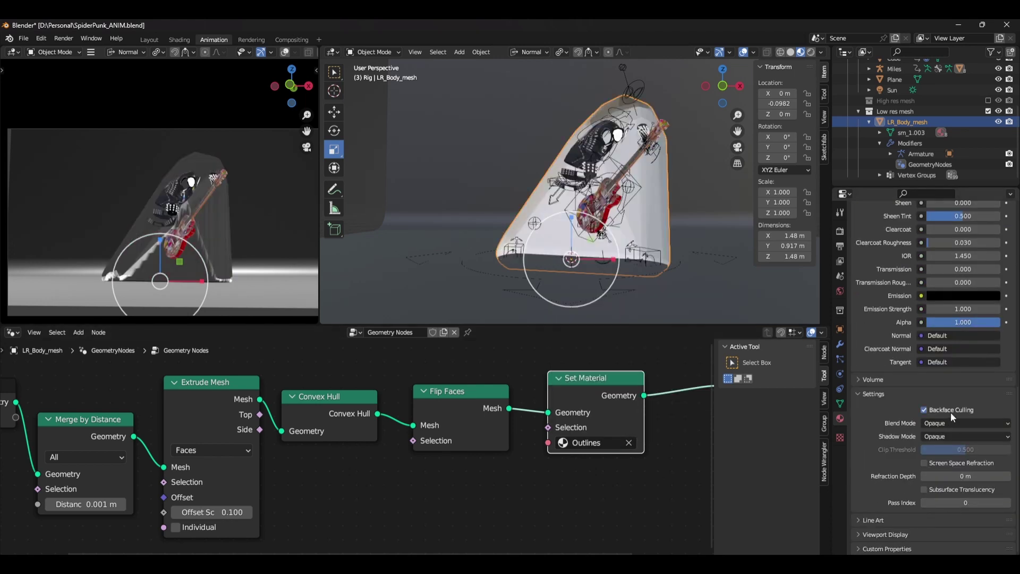
{"action": "left_click", "coordinate": [962, 423]}
{"action": "left_click", "coordinate": [951, 488]}
{"action": "key", "text": "Home"}
{"action": "left_click_drag", "start_coordinate": [75, 413], "coordinate": [77, 411]}
{"action": "left_click", "coordinate": [460, 367]}
{"action": "type", "text": "flip"}
{"action": "key", "text": "Return"}
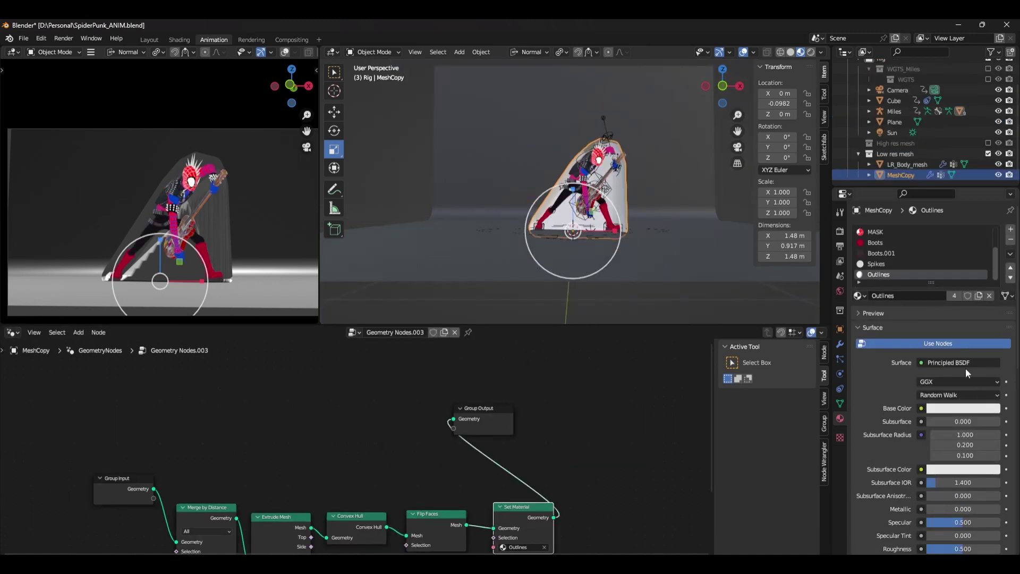
{"action": "left_click", "coordinate": [938, 362]}
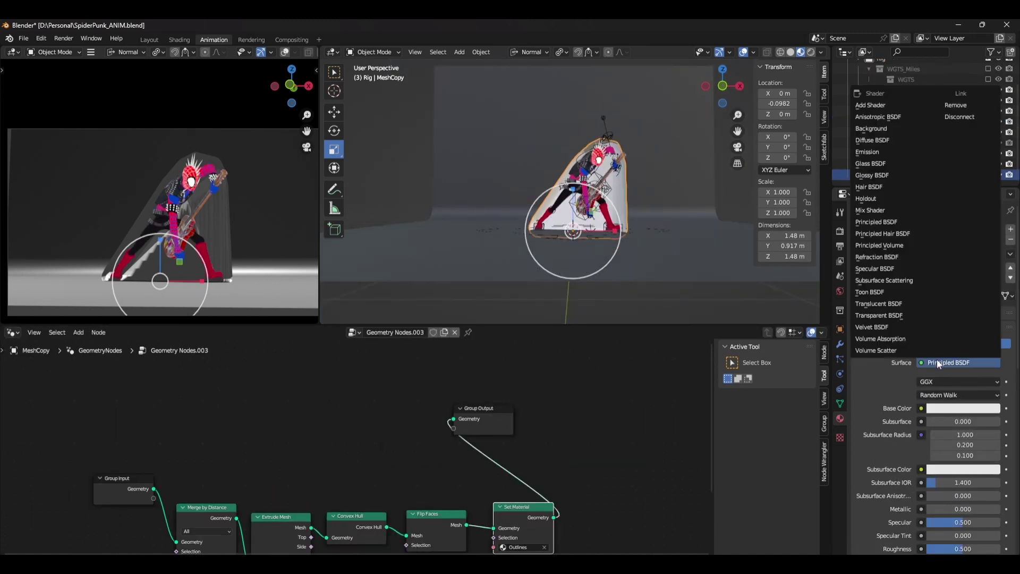
{"action": "left_click", "coordinate": [872, 154]}
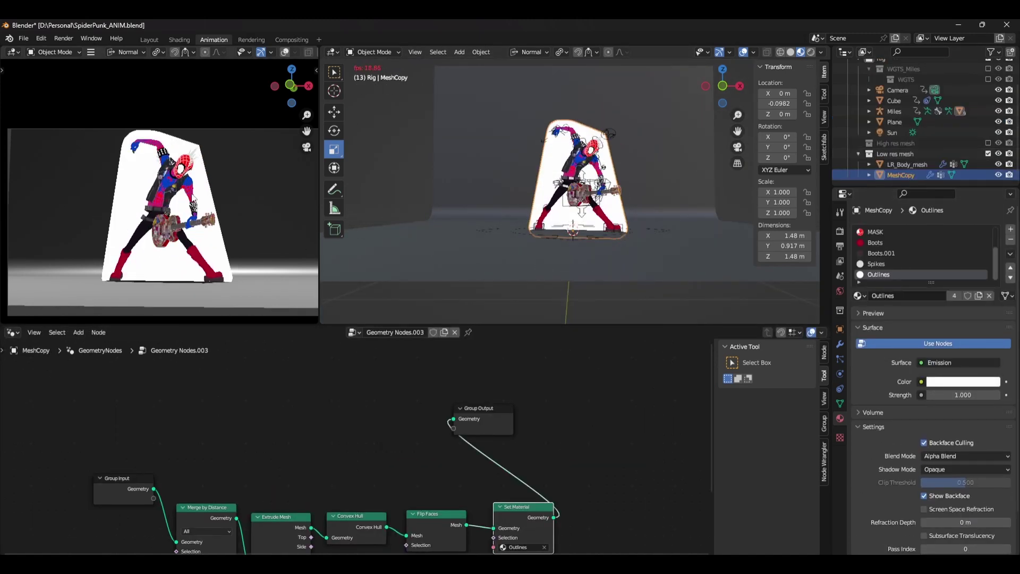
In the Shader Editor, wire a mapped image texture into the Emission colour.
{"action": "left_click", "coordinate": [13, 333]}
{"action": "left_click", "coordinate": [37, 432]}
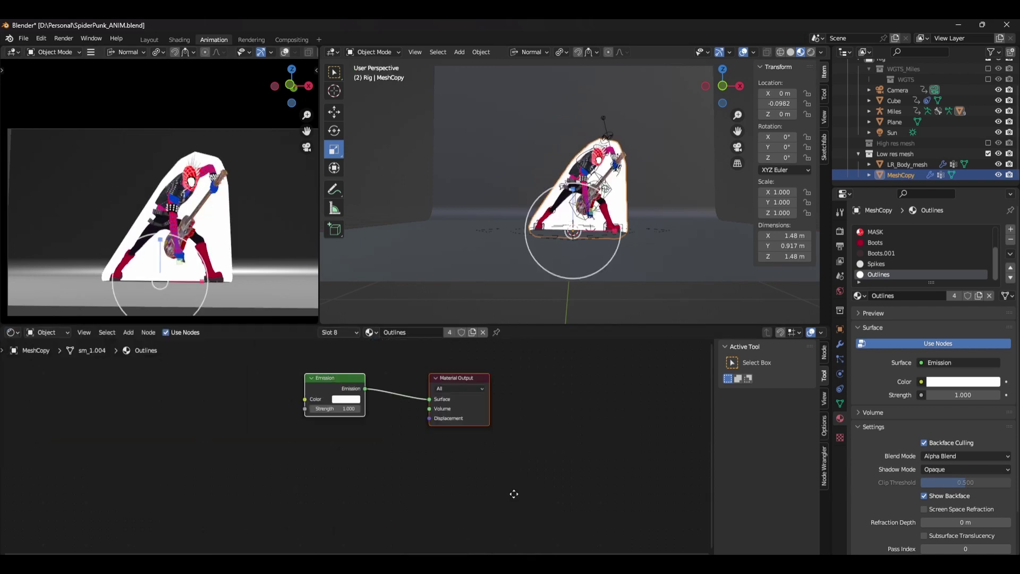
{"action": "key", "text": "ctrl+t"}
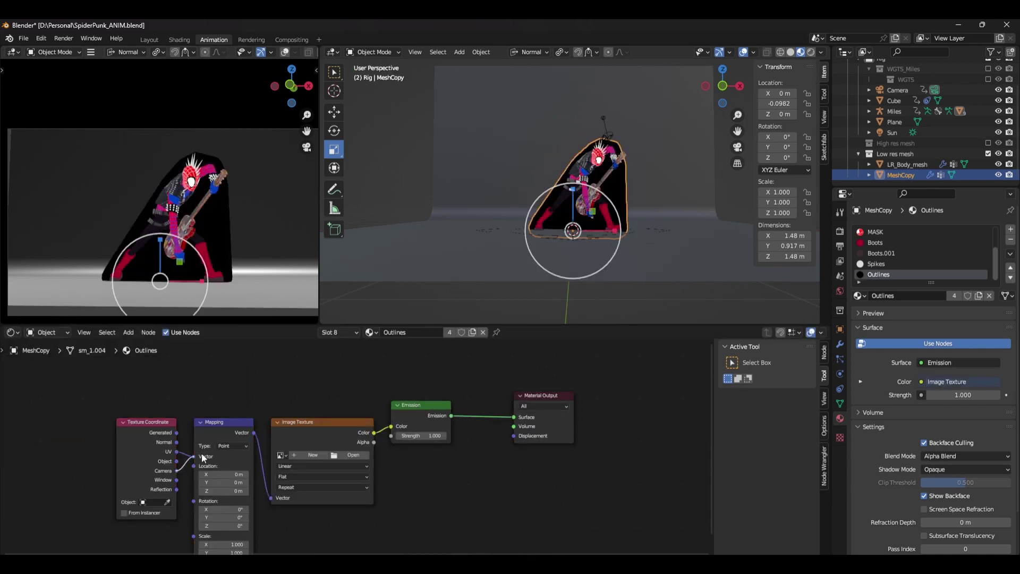
{"action": "middle_click_drag", "start_coordinate": [202, 458], "coordinate": [220, 435]}
Shift the Emission and Material Output nodes right and insert a Mix node before Emission.
{"action": "left_click_drag", "start_coordinate": [452, 380], "coordinate": [505, 380]}
{"action": "left_click", "coordinate": [547, 417], "text": "shift"}
{"action": "left_click_drag", "start_coordinate": [547, 417], "coordinate": [613, 426]}
{"action": "key", "text": "shift+a"}
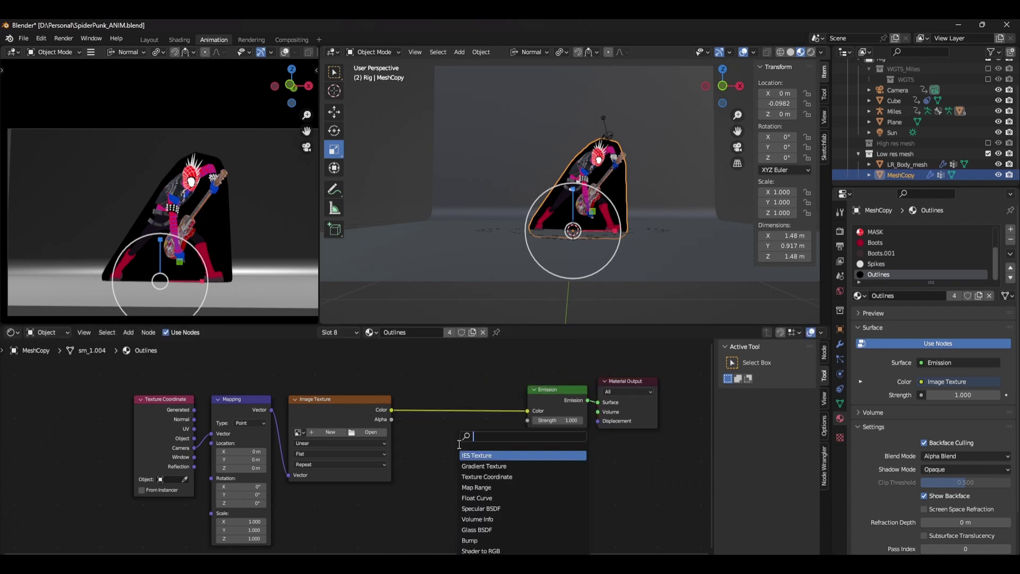
{"action": "type", "text": "mix"}
{"action": "key", "text": "Return"}
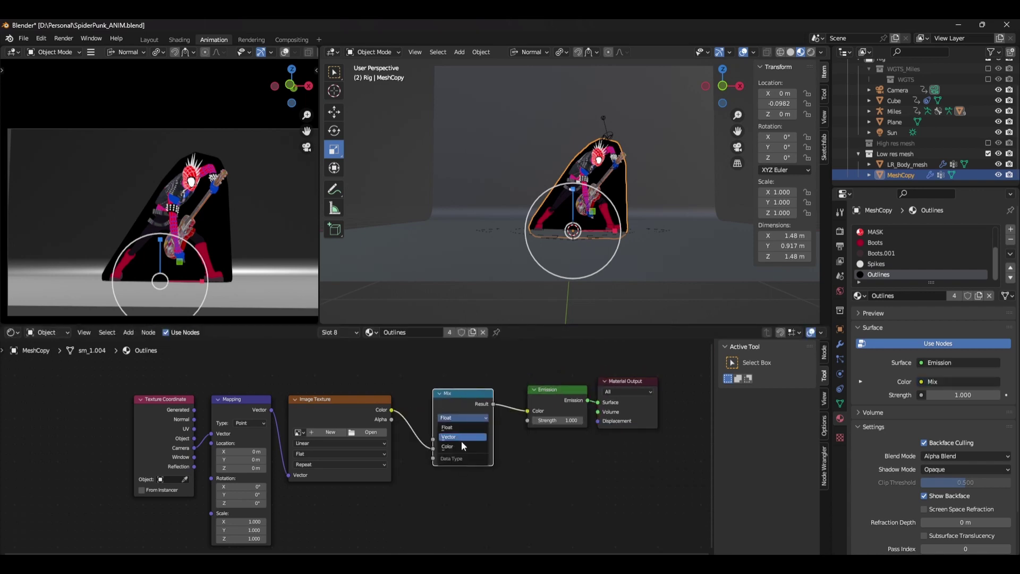
{"action": "left_click", "coordinate": [425, 408]}
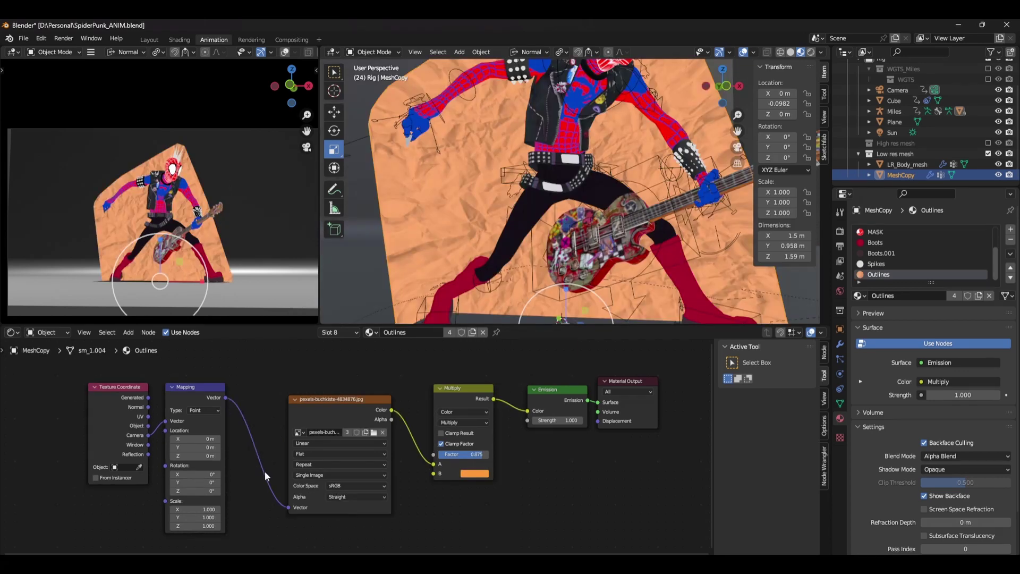
Add a Noise modifier with Strength 18.4 to the paper texture's Z rotation curve.
{"action": "scroll", "coordinate": [372, 443], "scroll_direction": "up", "scroll_amount": 3}
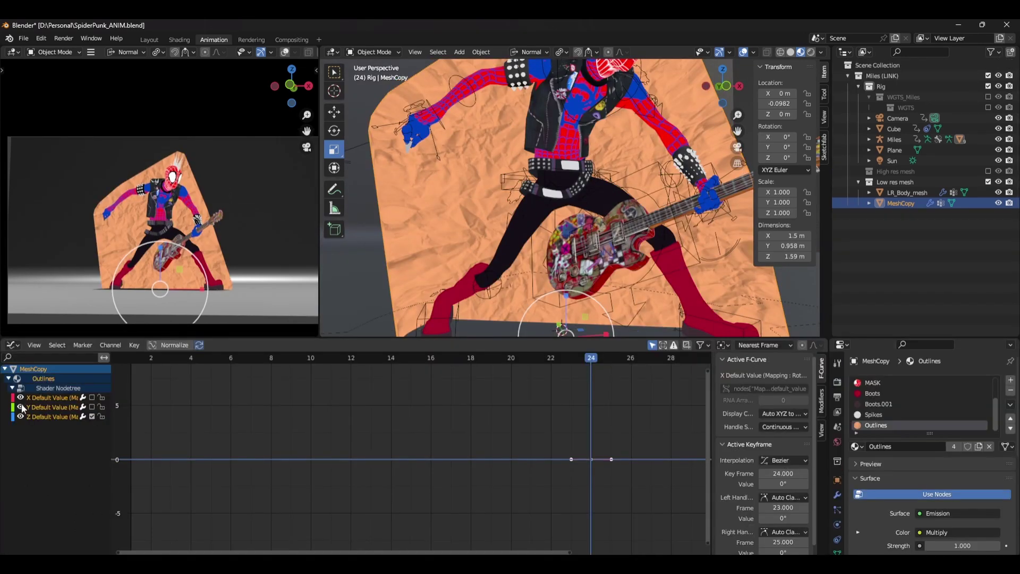
{"action": "scroll", "coordinate": [450, 435], "scroll_direction": "down", "scroll_amount": 2}
{"action": "left_click", "coordinate": [822, 401]}
{"action": "left_click", "coordinate": [752, 360]}
{"action": "left_click", "coordinate": [763, 420]}
{"action": "key", "text": "space"}
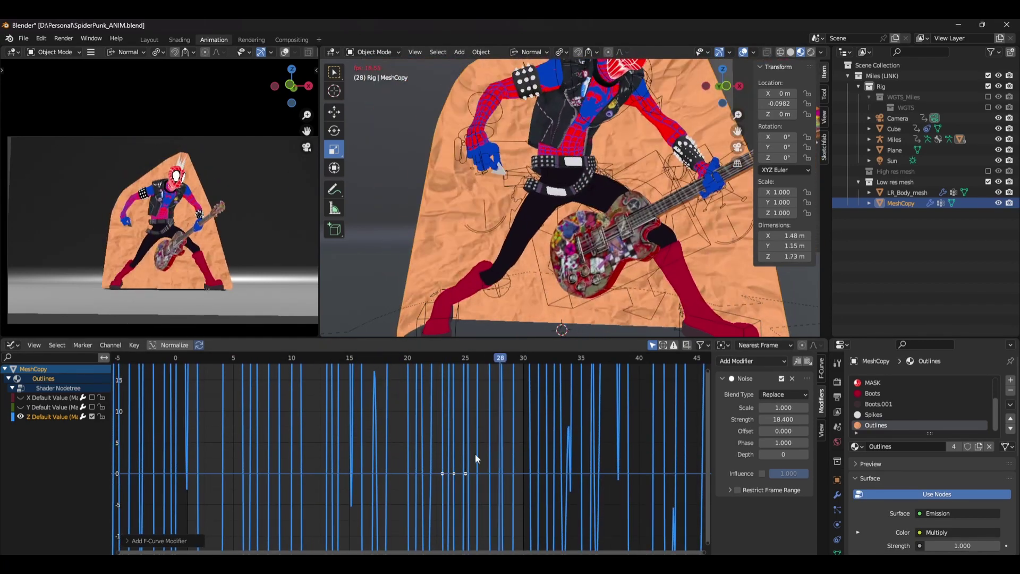
{"action": "key", "text": "Return"}
{"action": "left_click", "coordinate": [745, 376]}
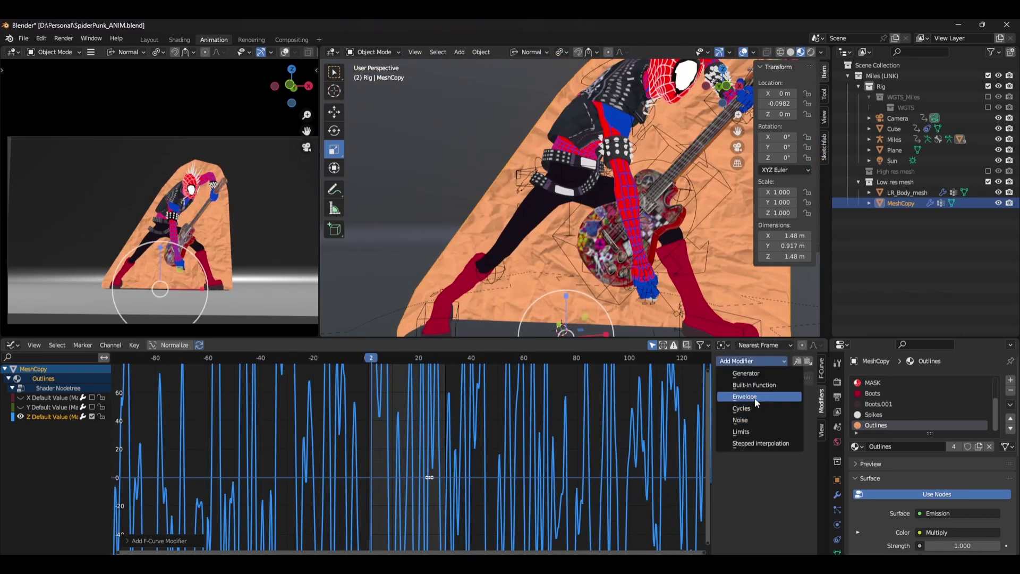
Add a Stepped Interpolation modifier with Step Size 3 and Offset 1, then enable Normalize.
{"action": "left_click", "coordinate": [760, 443]}
{"action": "type", "text": "3"}
{"action": "key", "text": "Tab"}
{"action": "type", "text": "1"}
{"action": "key", "text": "Return"}
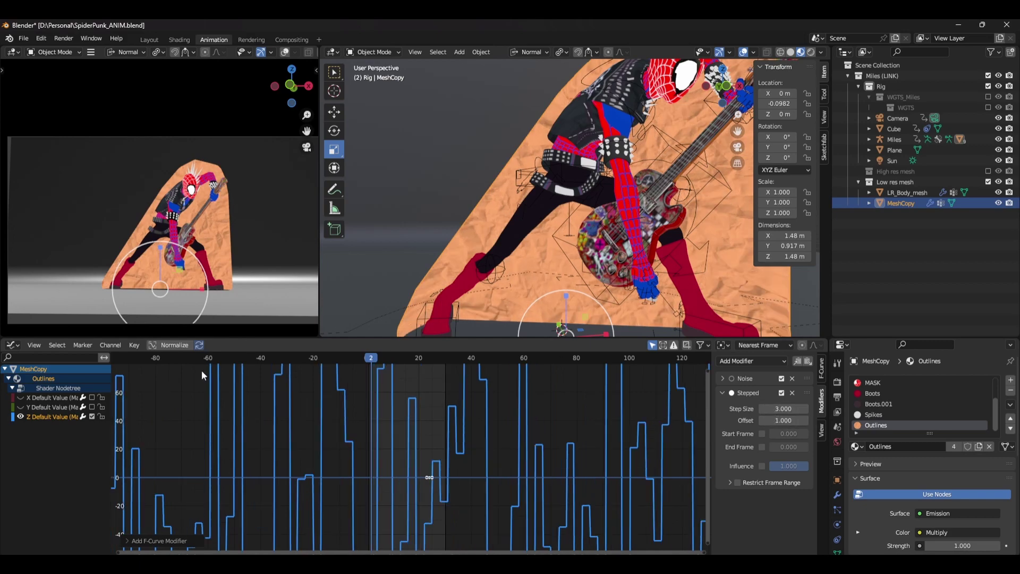
{"action": "left_click", "coordinate": [175, 345]}
{"action": "scroll", "coordinate": [401, 438], "scroll_direction": "up", "scroll_amount": 3}
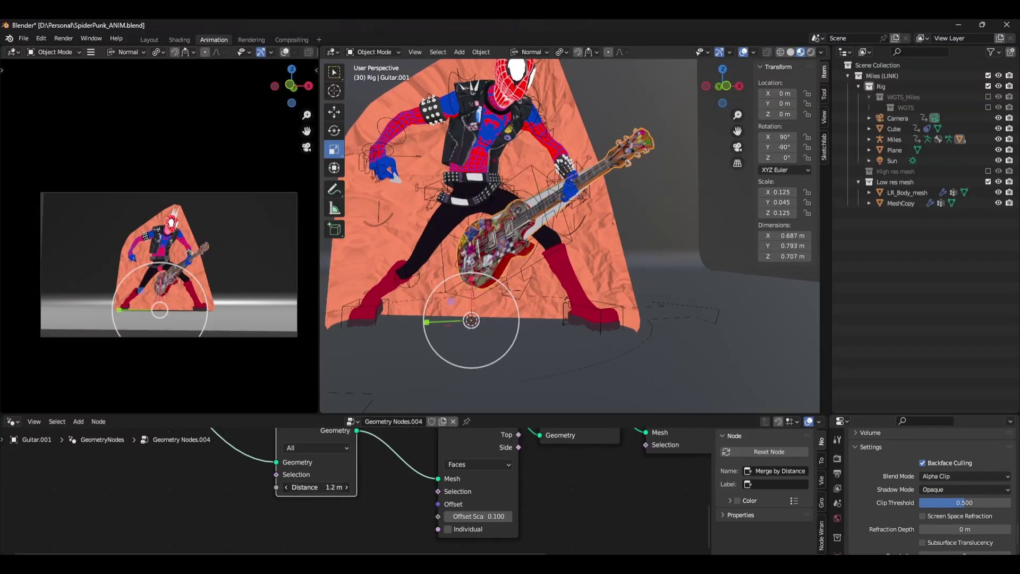
Reduce the guitar outline's Offset Scale to 0.100 and reposition Guitar_Root on the next keyframe.
{"action": "left_click_drag", "start_coordinate": [509, 516], "coordinate": [486, 517]}
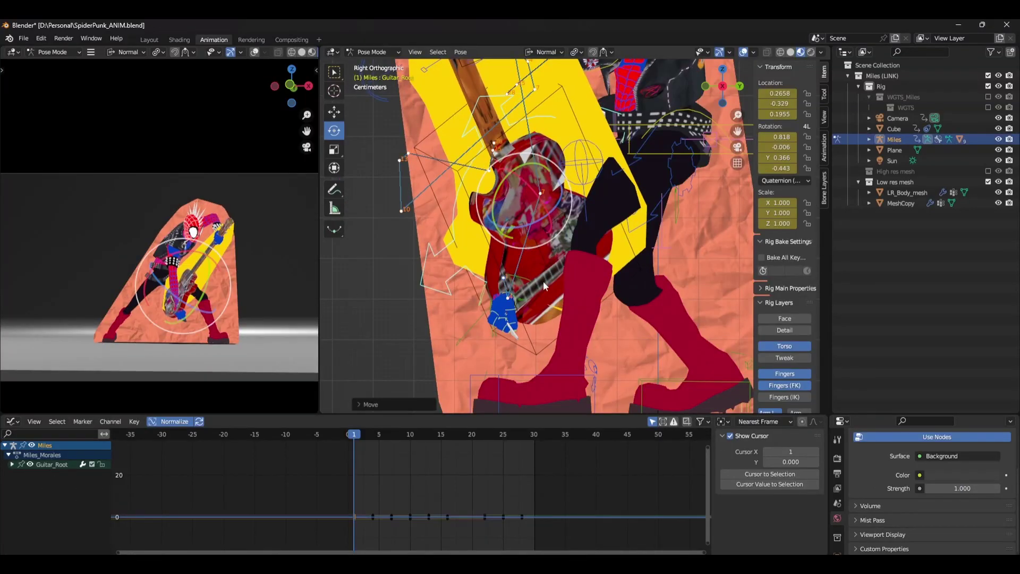
{"action": "key", "text": "Up"}
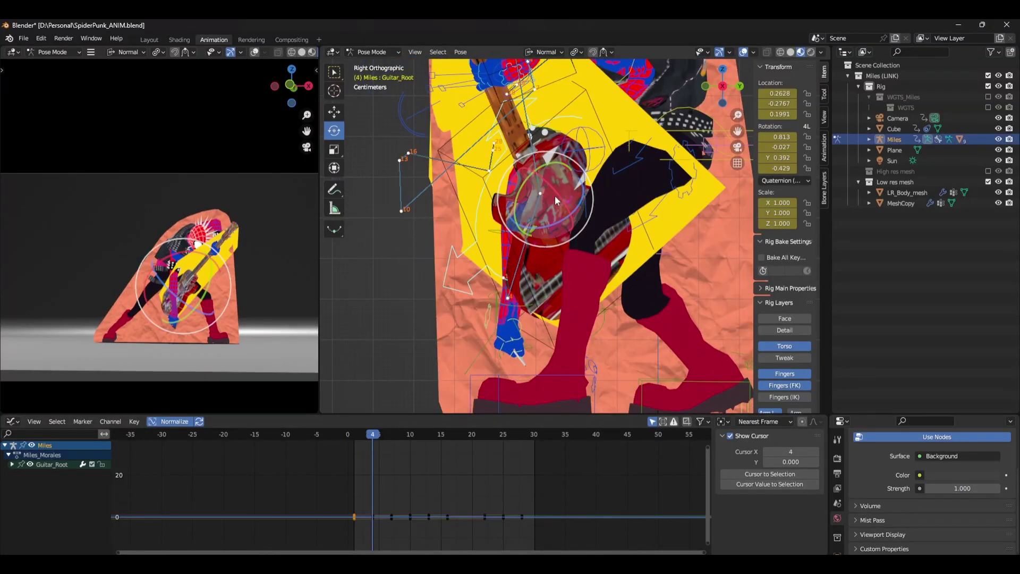
{"action": "key", "text": "g"}
{"action": "left_click", "coordinate": [510, 201]}
{"action": "key", "text": "Up"}
Move and rotate Guitar_Root on the following strum frames around 11–14, keying each pose.
{"action": "key", "text": "g"}
{"action": "key", "text": "Return"}
{"action": "left_click", "coordinate": [416, 435]}
{"action": "left_click_drag", "start_coordinate": [416, 441], "coordinate": [436, 444]}
{"action": "key", "text": "r"}
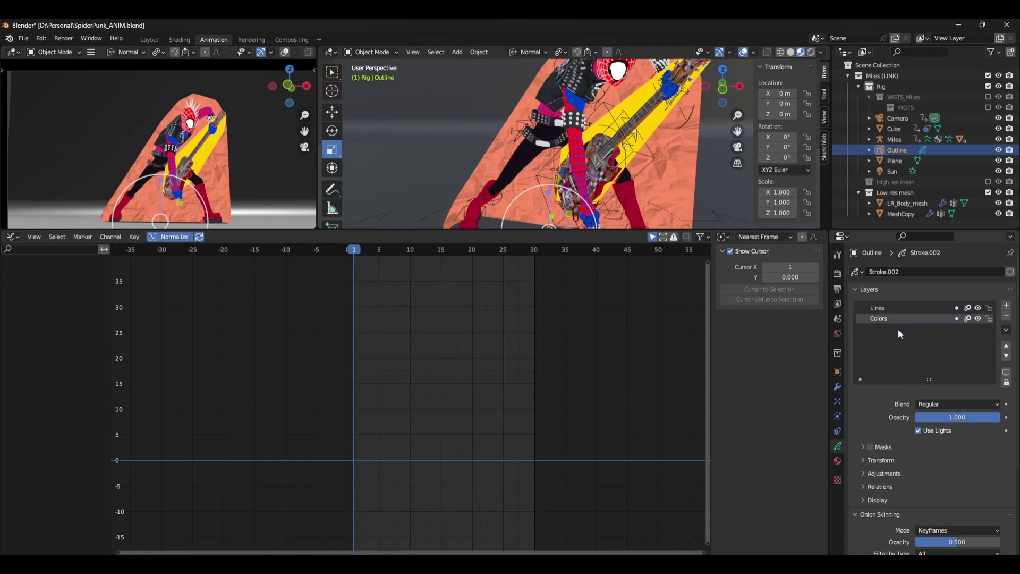
Lower the Line Art modifier thickness to 10 and review the OrangeOutline material settings.
{"action": "left_click", "coordinate": [838, 386]}
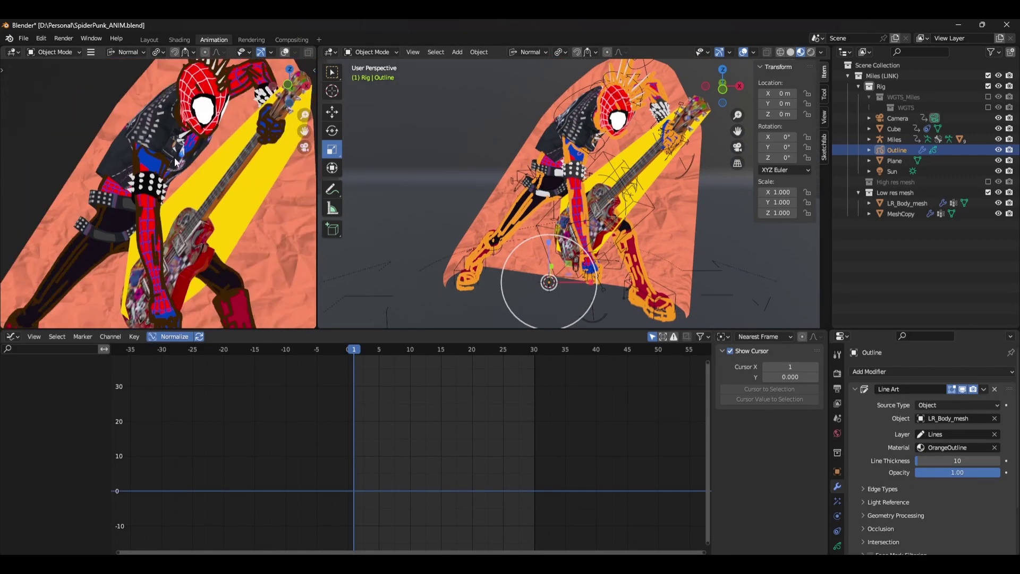
{"action": "scroll", "coordinate": [898, 468], "scroll_direction": "down", "scroll_amount": 2}
{"action": "left_click", "coordinate": [896, 466]}
{"action": "left_click", "coordinate": [898, 465]}
{"action": "scroll", "coordinate": [897, 467], "scroll_direction": "down", "scroll_amount": 1}
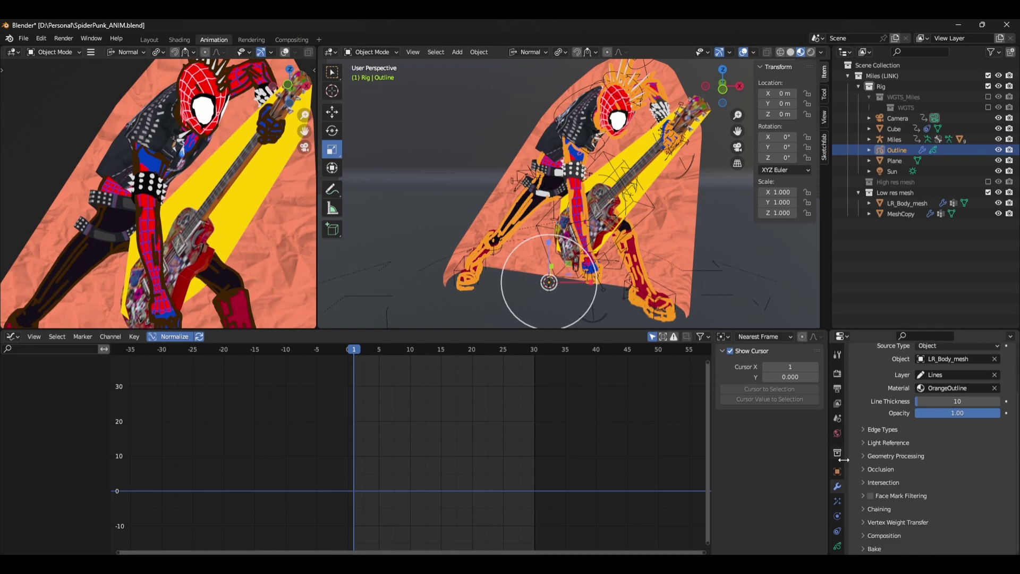
{"action": "left_click", "coordinate": [838, 546]}
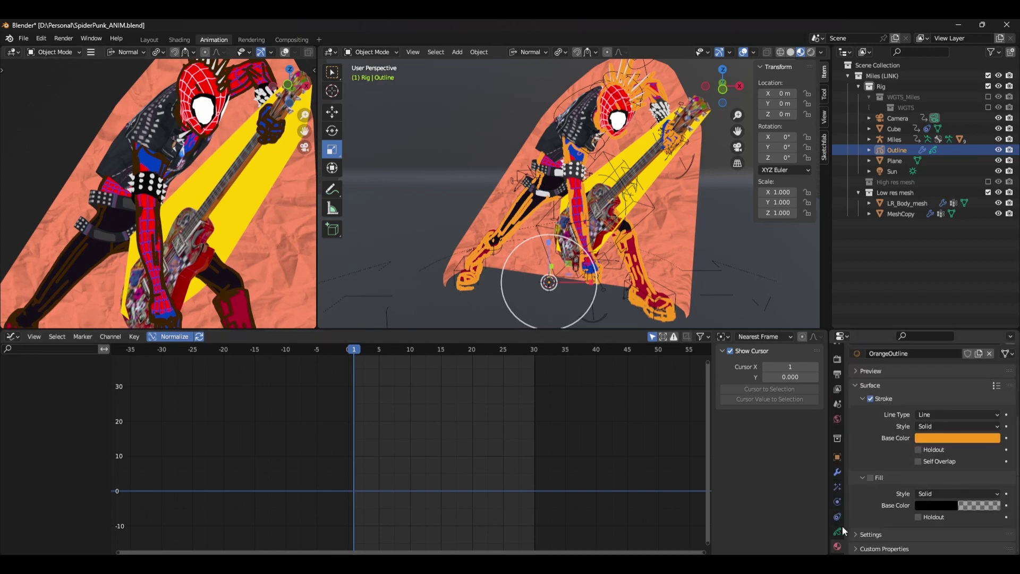
{"action": "scroll", "coordinate": [904, 468], "scroll_direction": "up", "scroll_amount": 3}
{"action": "scroll", "coordinate": [916, 481], "scroll_direction": "up", "scroll_amount": 1, "text": "ctrl"}
{"action": "scroll", "coordinate": [924, 468], "scroll_direction": "up", "scroll_amount": 4, "text": "ctrl"}
{"action": "scroll", "coordinate": [946, 453], "scroll_direction": "down", "scroll_amount": 4, "text": "ctrl"}
{"action": "scroll", "coordinate": [255, 200], "scroll_direction": "down", "scroll_amount": 4}
{"action": "scroll", "coordinate": [878, 363], "scroll_direction": "up", "scroll_amount": 4, "text": "ctrl"}
{"action": "left_click", "coordinate": [879, 363]}
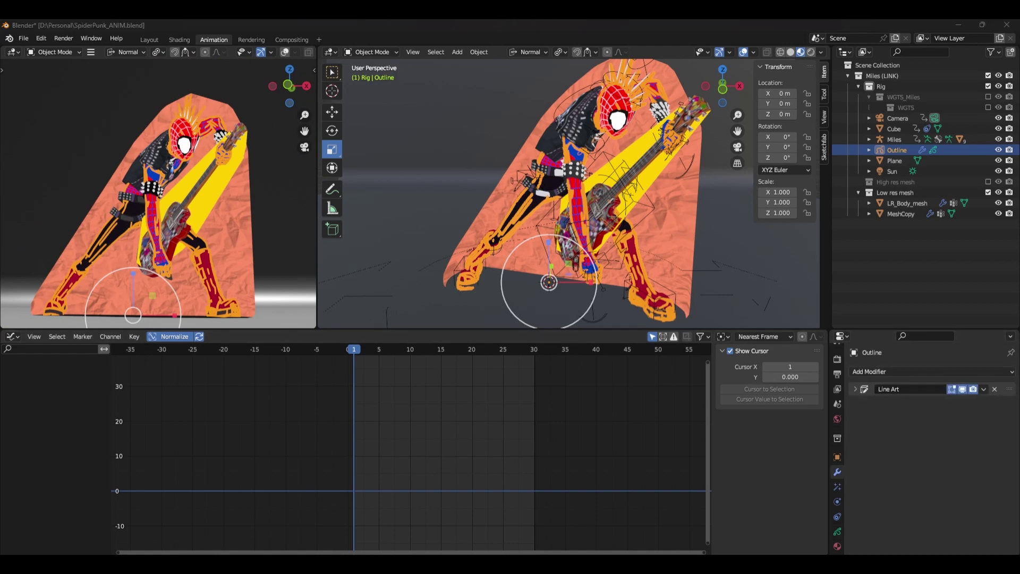
Add a Multiple Strokes modifier and set its Line Thickness to 5.
{"action": "left_click", "coordinate": [876, 371]}
{"action": "left_click", "coordinate": [843, 486]}
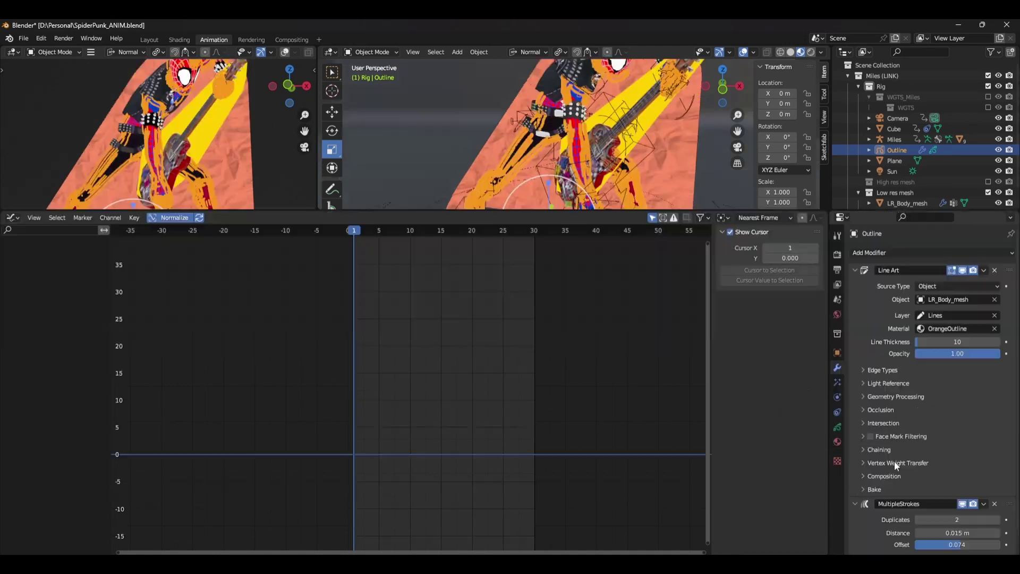
{"action": "left_click", "coordinate": [949, 337]}
{"action": "type", "text": "5"}
{"action": "key", "text": "Return"}
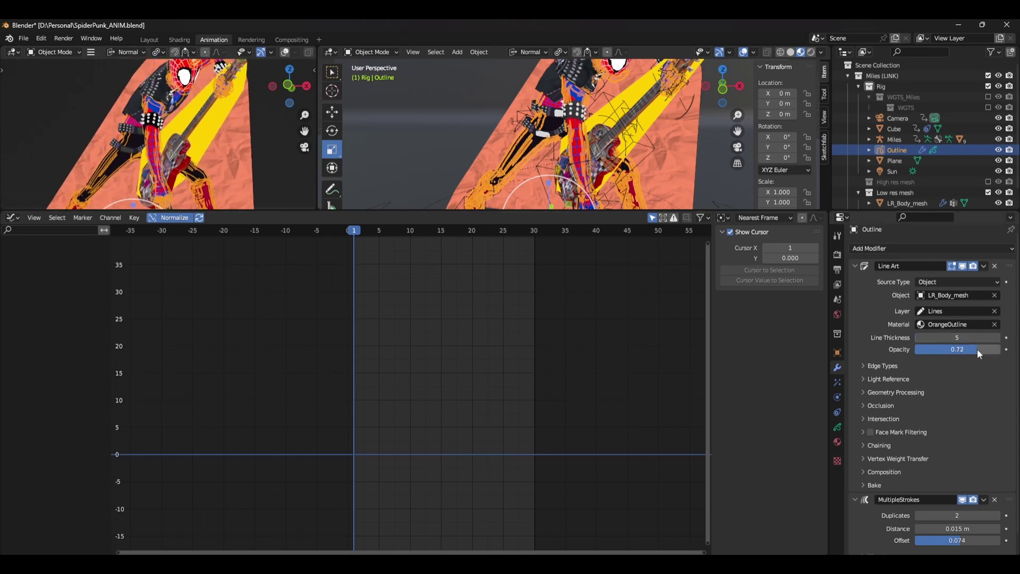
Add a Noise modifier to the outline strokes and adjust its amount.
{"action": "scroll", "coordinate": [927, 429], "scroll_direction": "down", "scroll_amount": 2}
{"action": "left_click", "coordinate": [903, 250]}
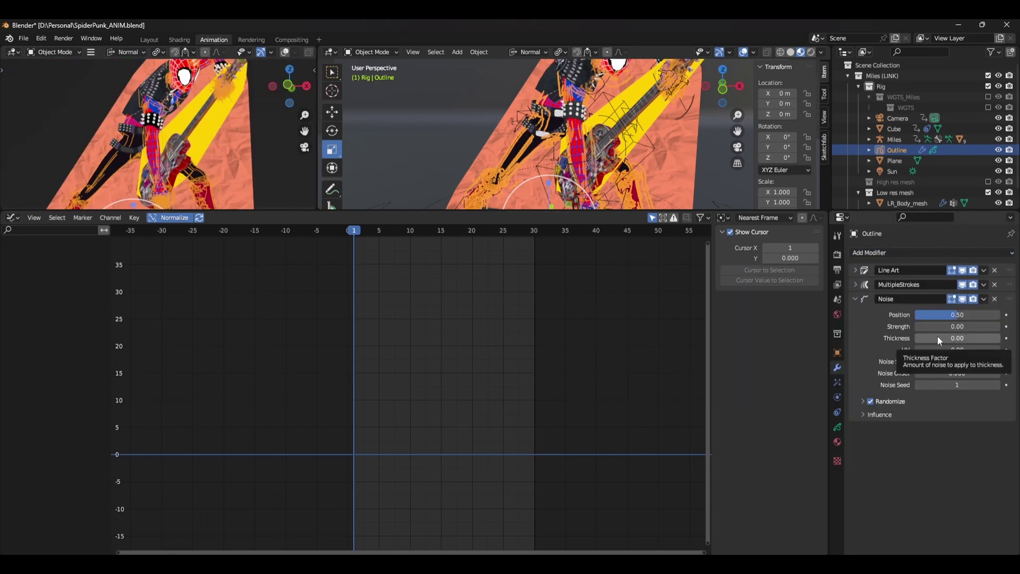
{"action": "left_click_drag", "start_coordinate": [937, 315], "coordinate": [919, 315]}
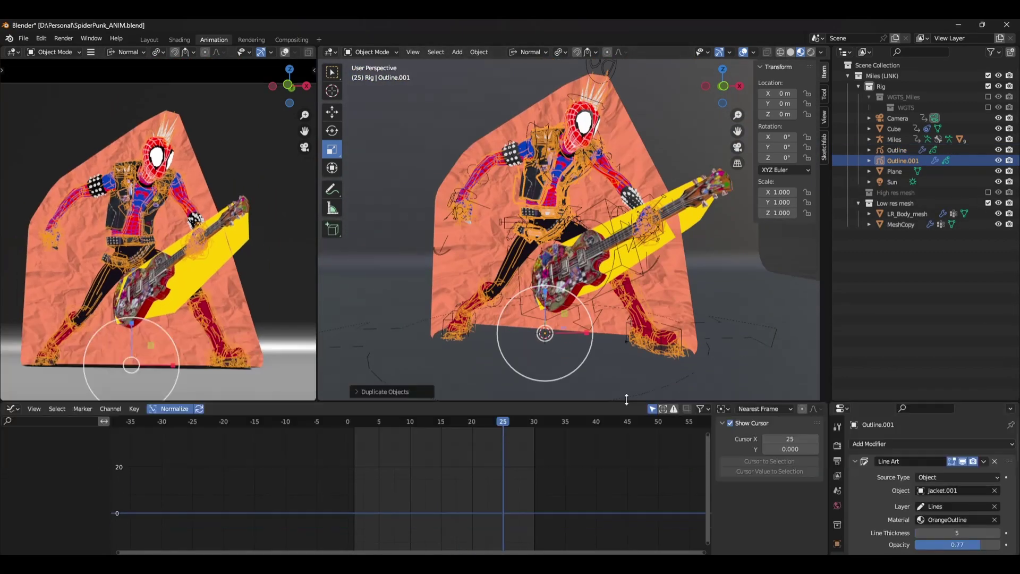
Add a new plane mesh to the nearly empty scene.
{"action": "scroll", "coordinate": [921, 472], "scroll_direction": "down", "scroll_amount": 2}
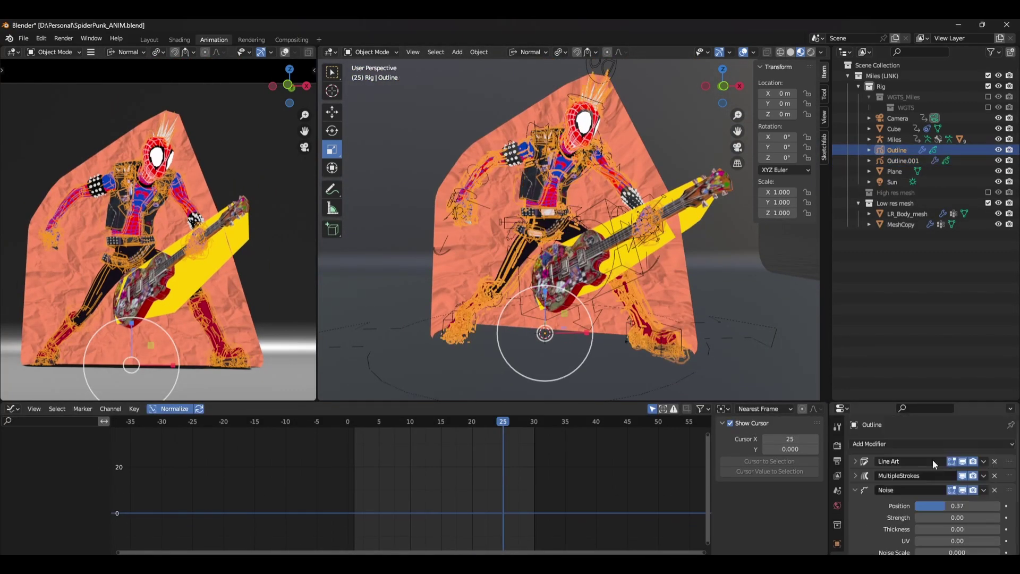
{"action": "scroll", "coordinate": [930, 478], "scroll_direction": "up", "scroll_amount": 2}
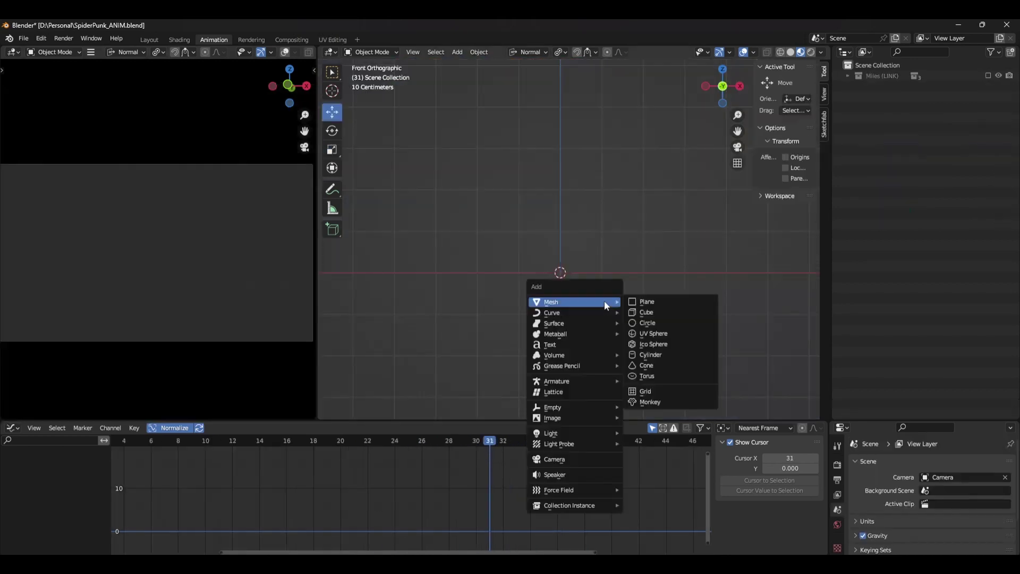
{"action": "left_click", "coordinate": [637, 300]}
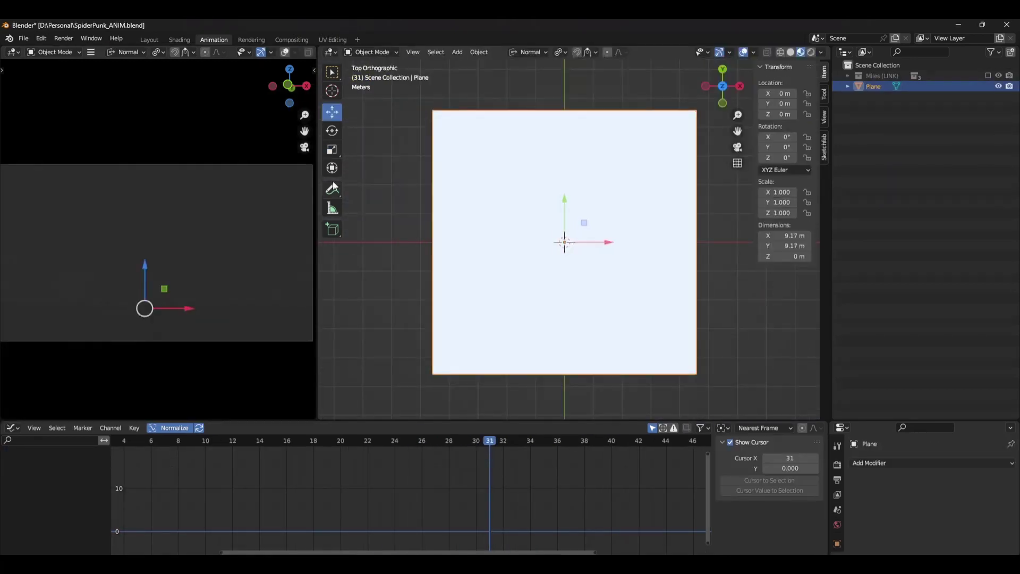
In Edit Mode, knife-cut lightning-bolt shapes out of the plane.
{"action": "key", "text": "Tab"}
{"action": "left_click", "coordinate": [337, 277]}
{"action": "left_click", "coordinate": [567, 241]}
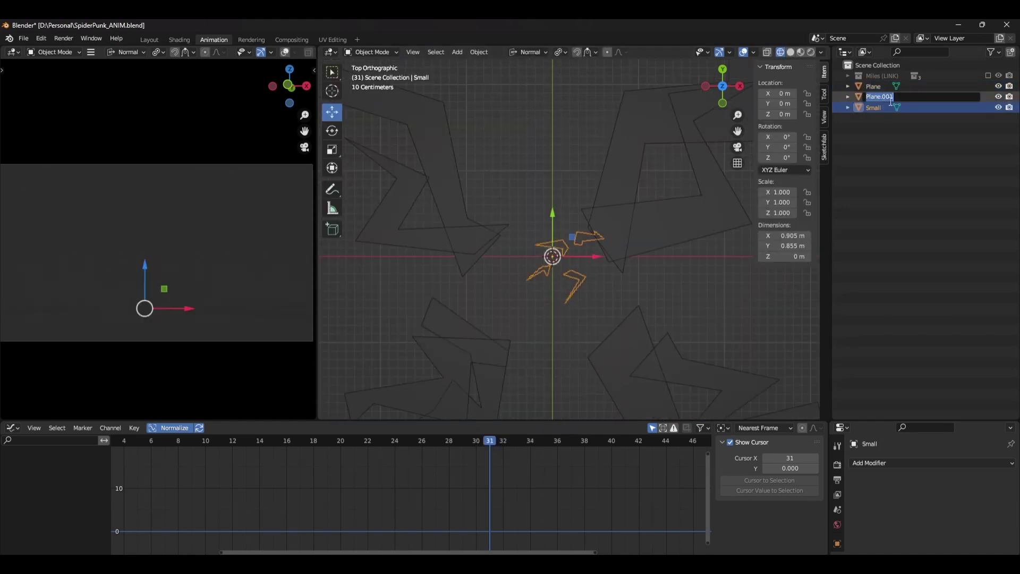
Select the Large, Med and Small bolts and move them into a new FX collection.
{"action": "left_click", "coordinate": [876, 88], "text": "ctrl"}
{"action": "left_click", "coordinate": [875, 108], "text": "shift"}
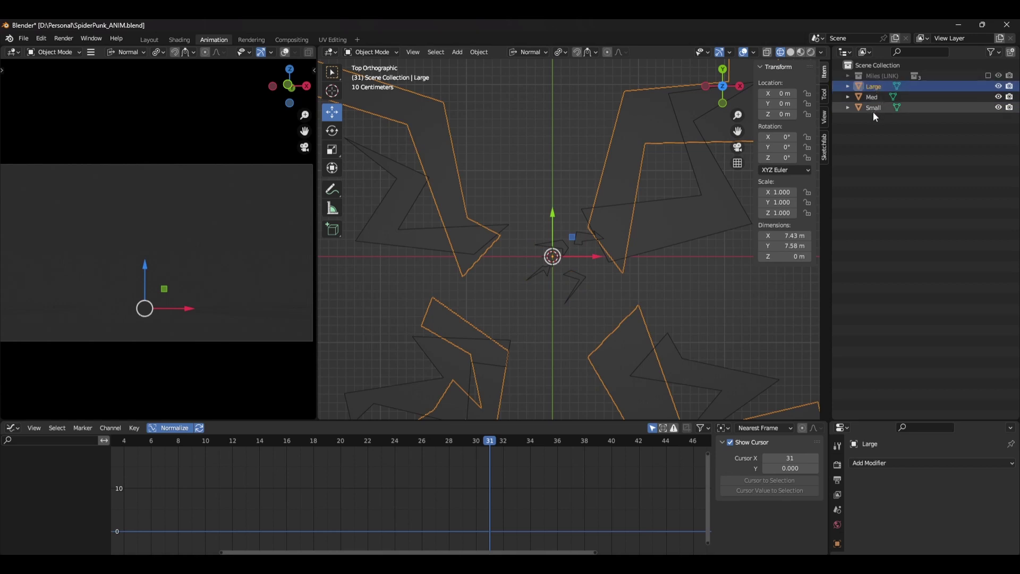
{"action": "key", "text": "m"}
{"action": "left_click", "coordinate": [872, 114]}
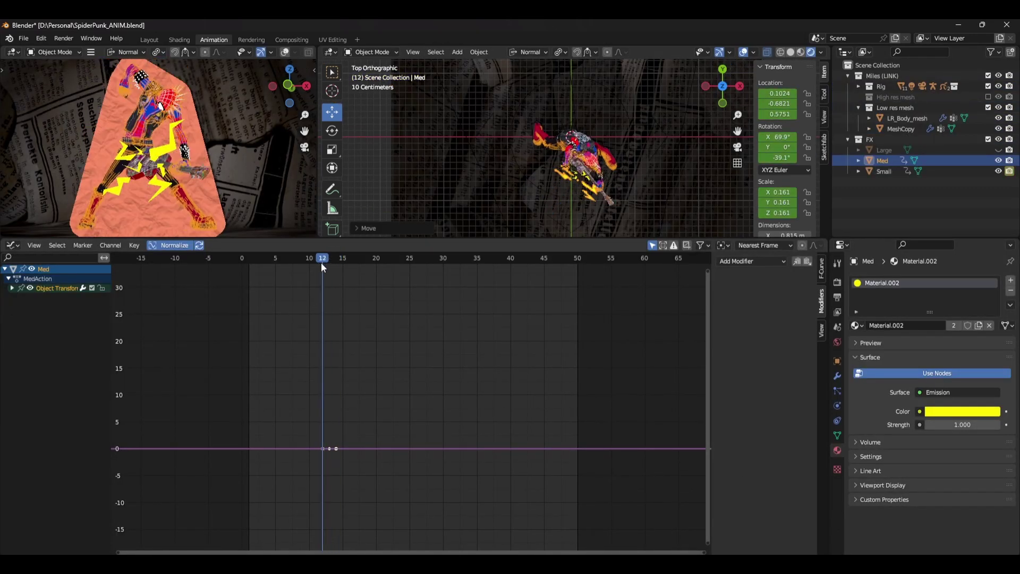
Scale the Med lightning bolt up around frames 12–16, keying its transform and viewport/render visibility.
{"action": "key", "text": "s"}
{"action": "key", "text": "Return"}
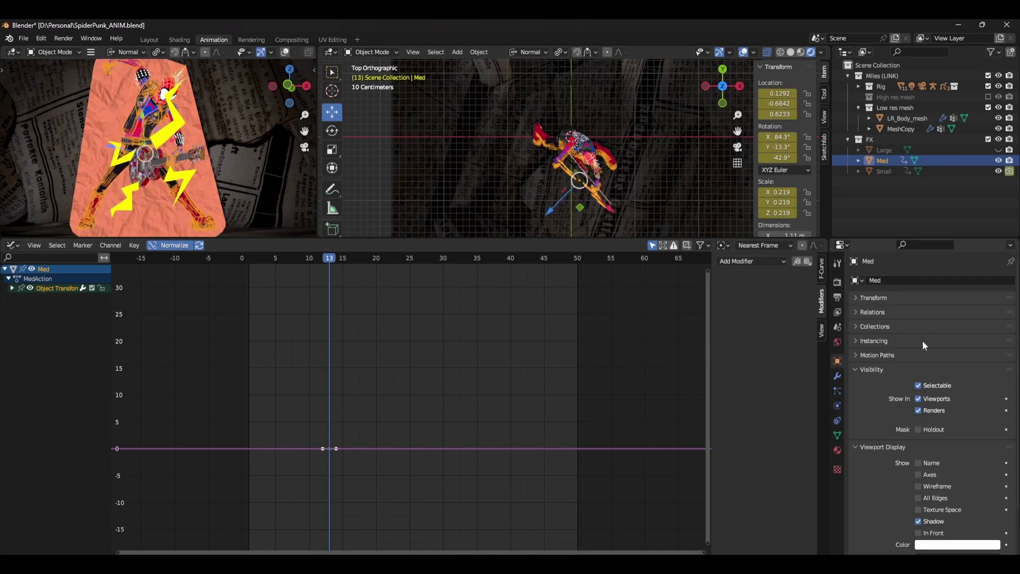
{"action": "left_click", "coordinate": [323, 260]}
{"action": "left_click_drag", "start_coordinate": [336, 262], "coordinate": [345, 267]}
{"action": "key", "text": "i"}
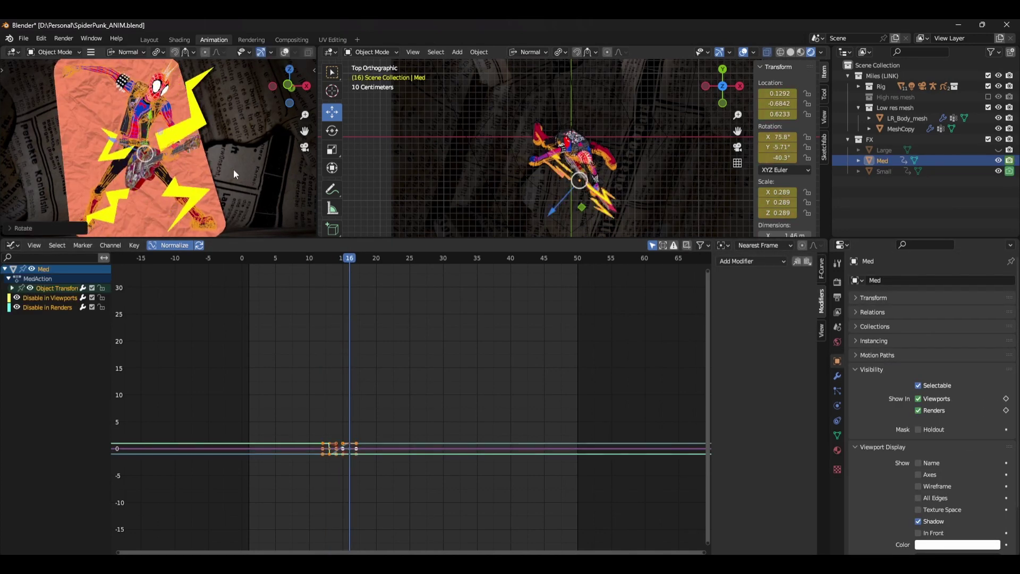